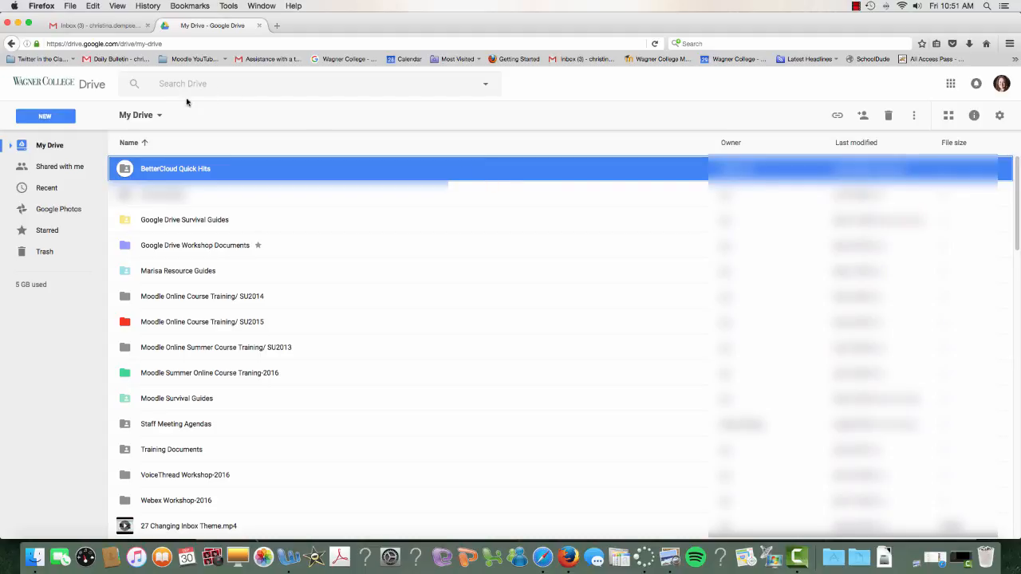
- Create a folder named Training Materials in My Drive and open it
click(70, 118)
click(84, 140)
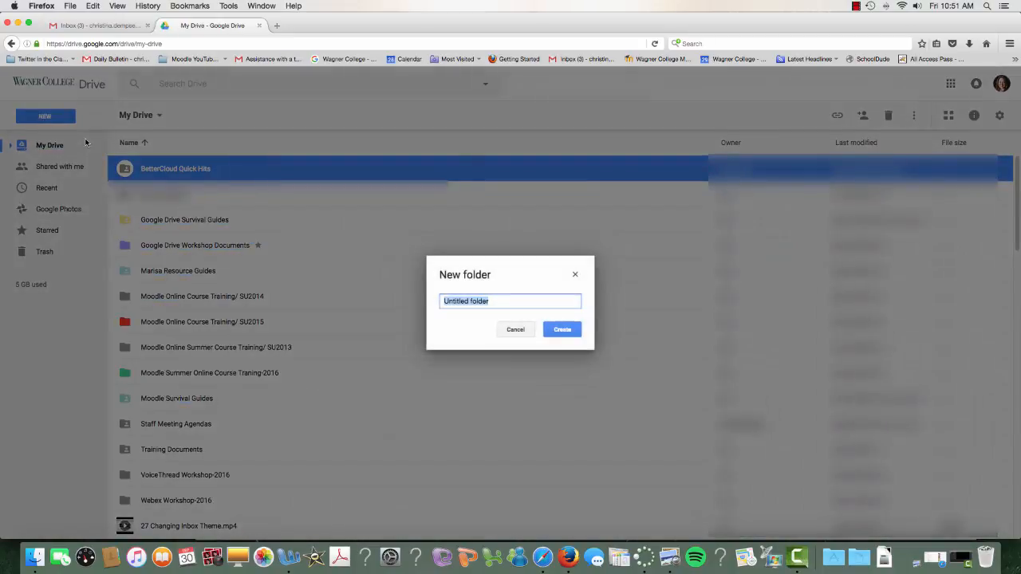
text(Training Materials)
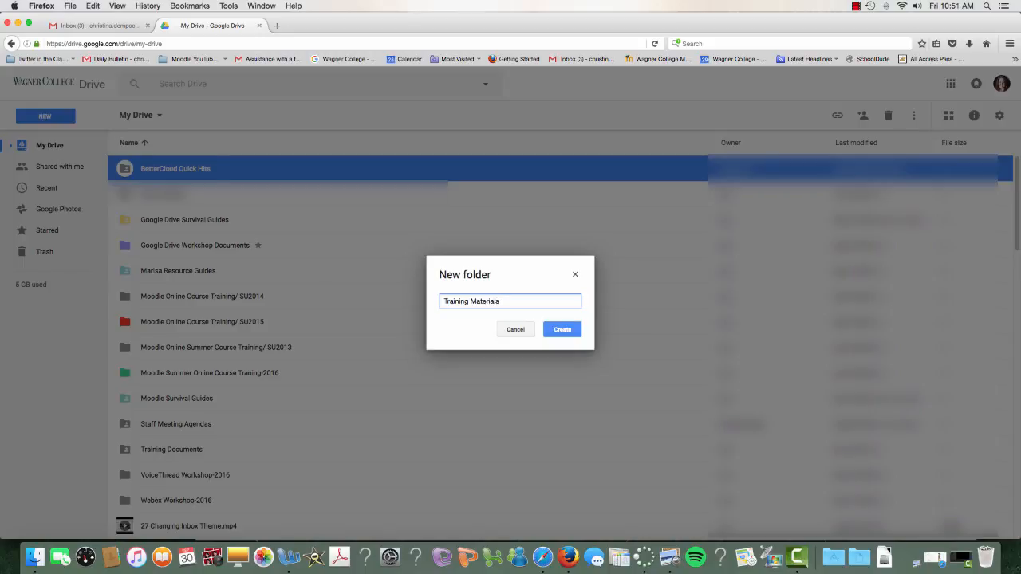
click(577, 330)
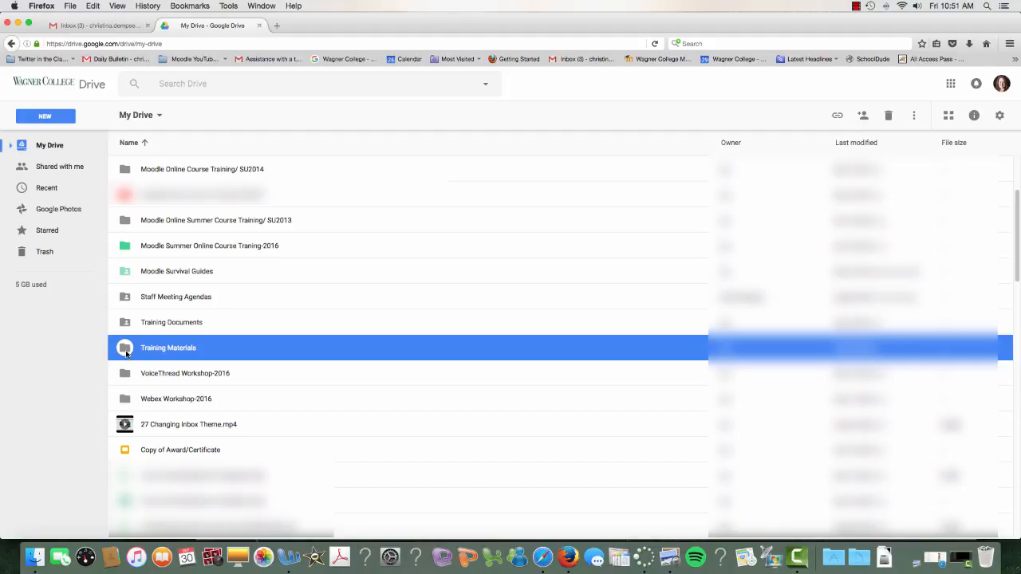
double_click(183, 349)
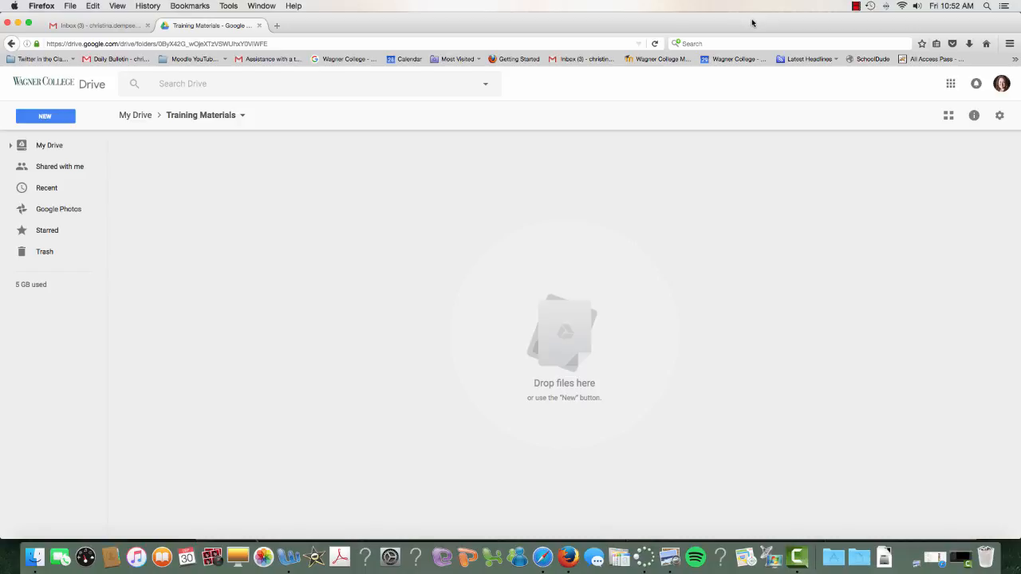
- Upload 27 Changing Inbox Theme.mp4 from the Bits and Bytes Tutorial Videos folder in Finder to Training Materials, and locate the uploaded file
drag(754, 23, 537, 39)
click(878, 281)
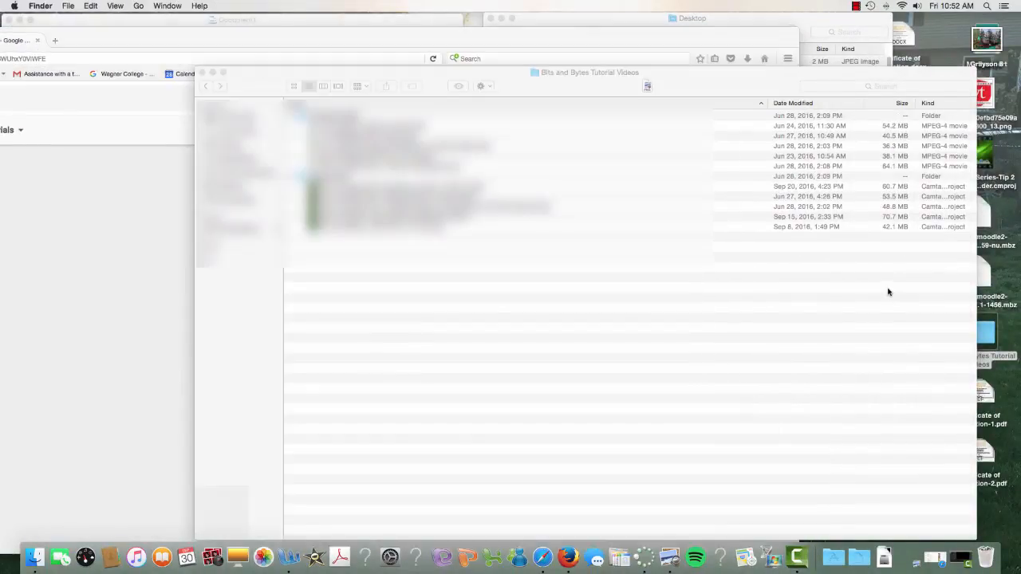
drag(273, 85, 444, 77)
click(519, 129)
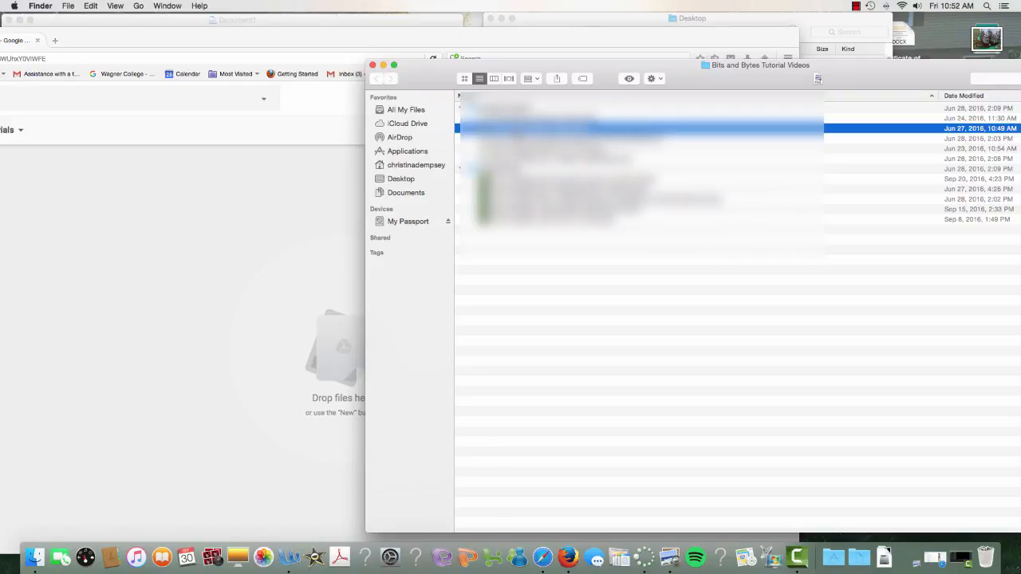
drag(518, 129, 319, 327)
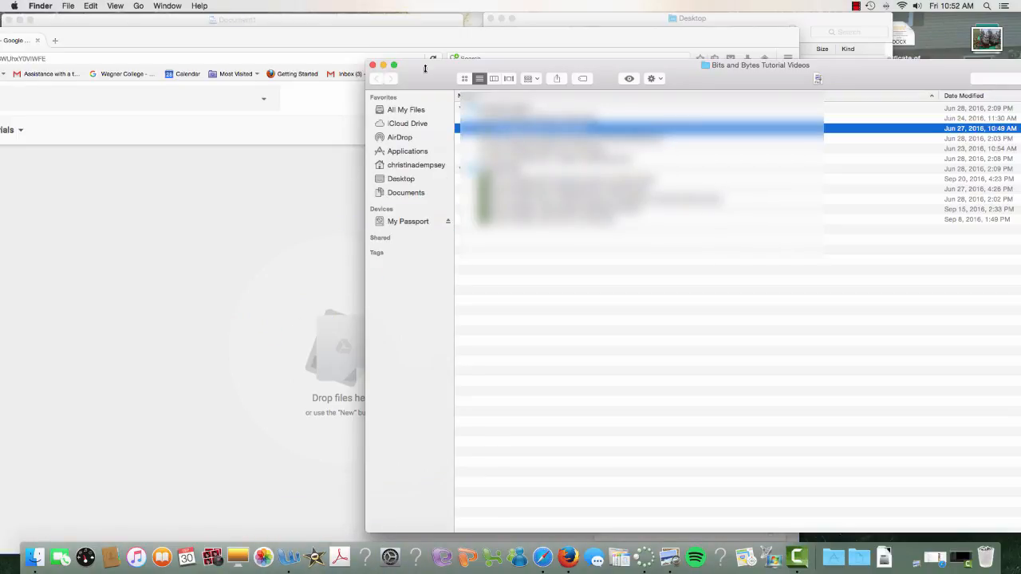
drag(431, 87, 526, 64)
click(359, 152)
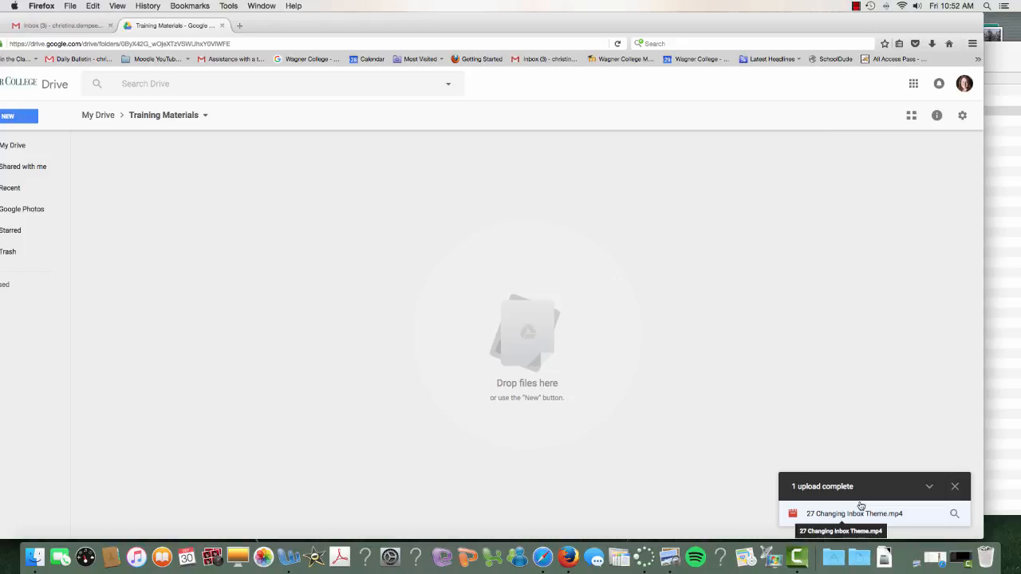
click(956, 515)
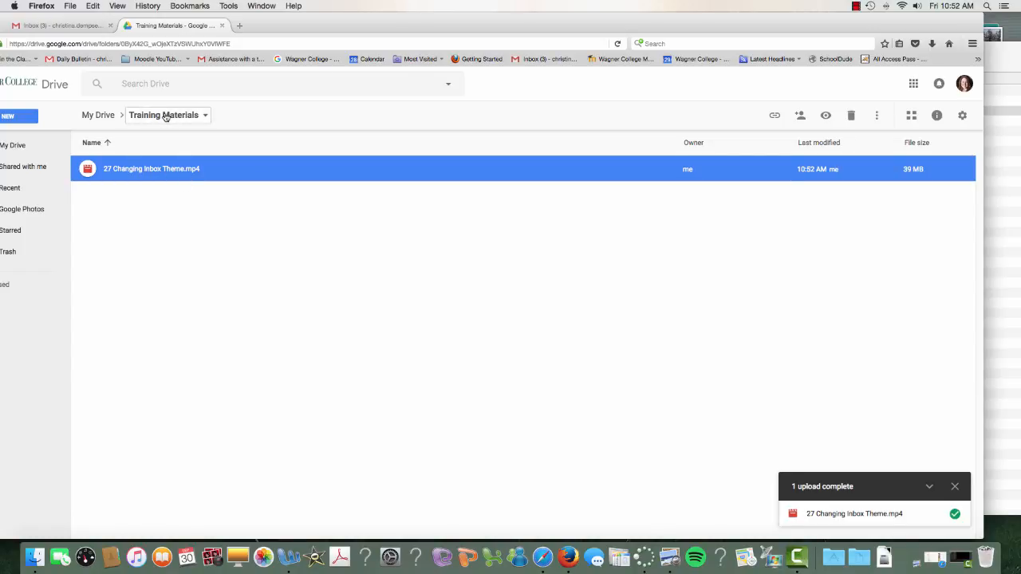
drag(277, 24, 310, 24)
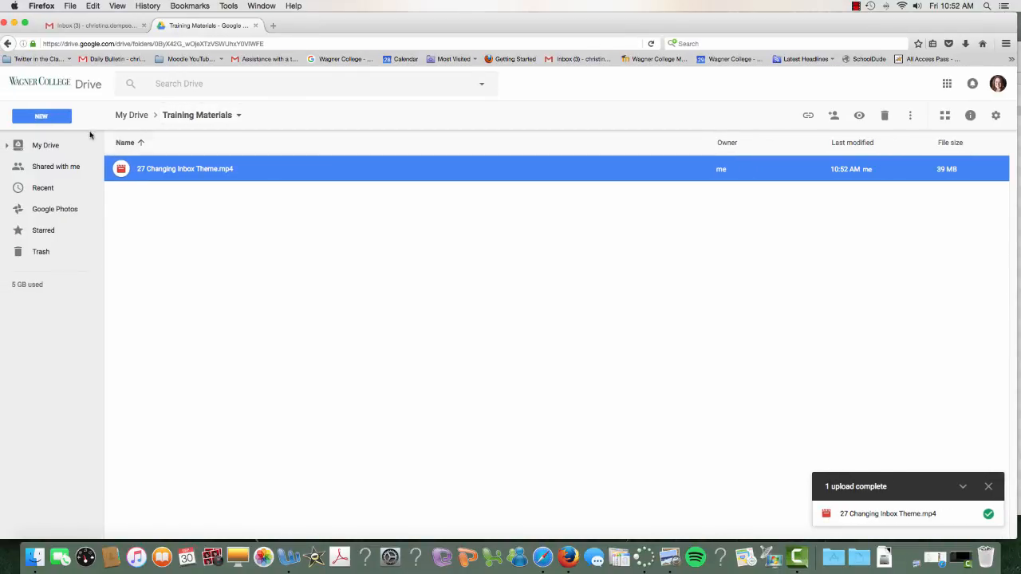
- Move Fake Syllabus for GDRIVE workshop.docx and Ideas for Training together from My Drive into the Training Materials folder
click(138, 117)
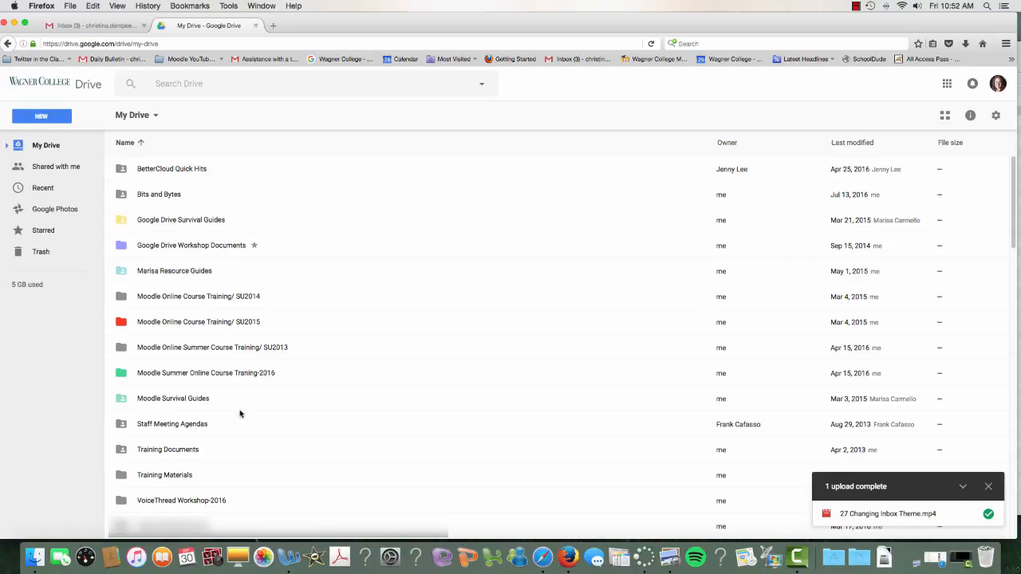
scroll(240, 422, down, 5)
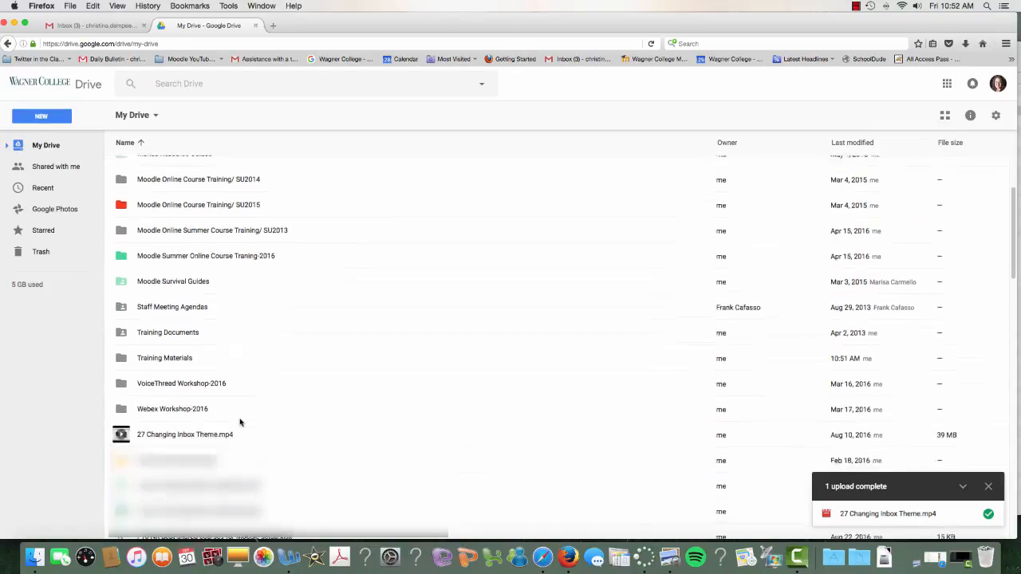
scroll(241, 422, down, 5)
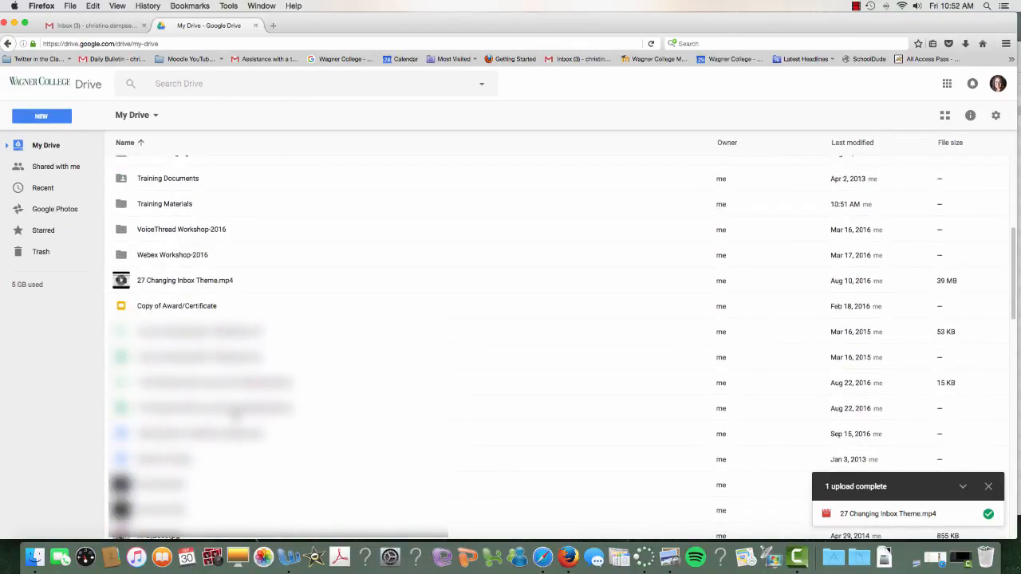
click(233, 425)
shift+click(234, 450)
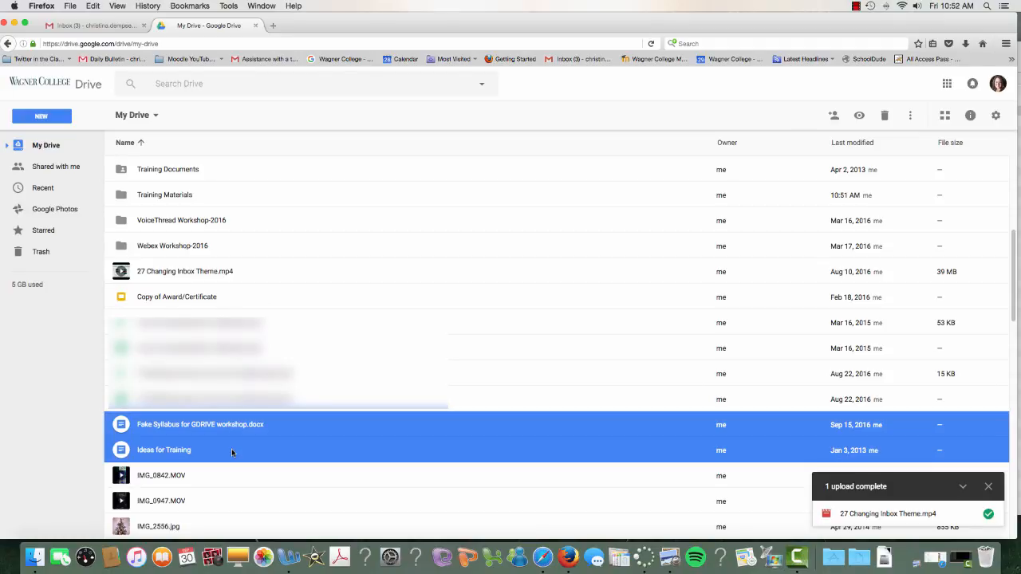
right_click(235, 448)
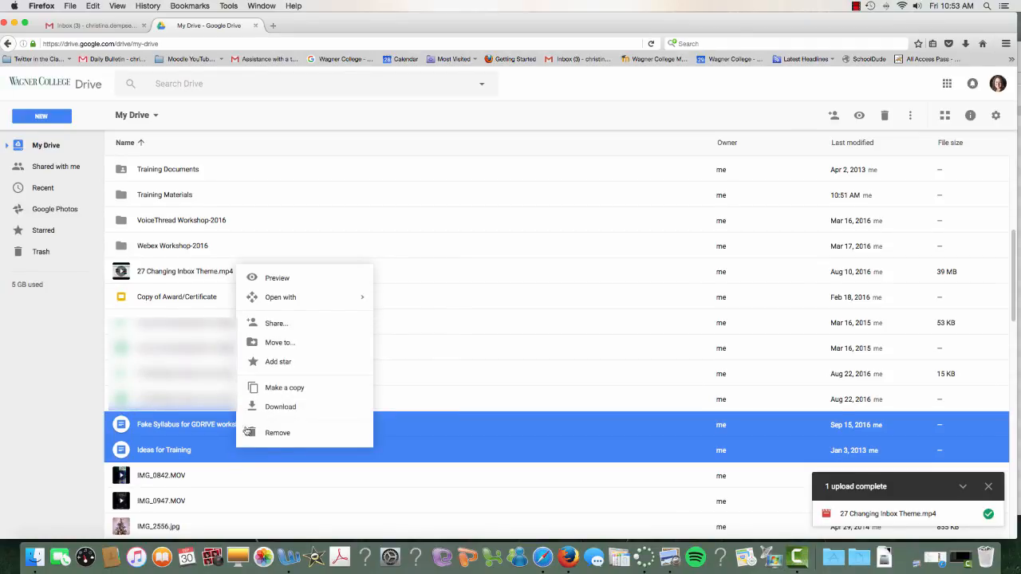
click(279, 343)
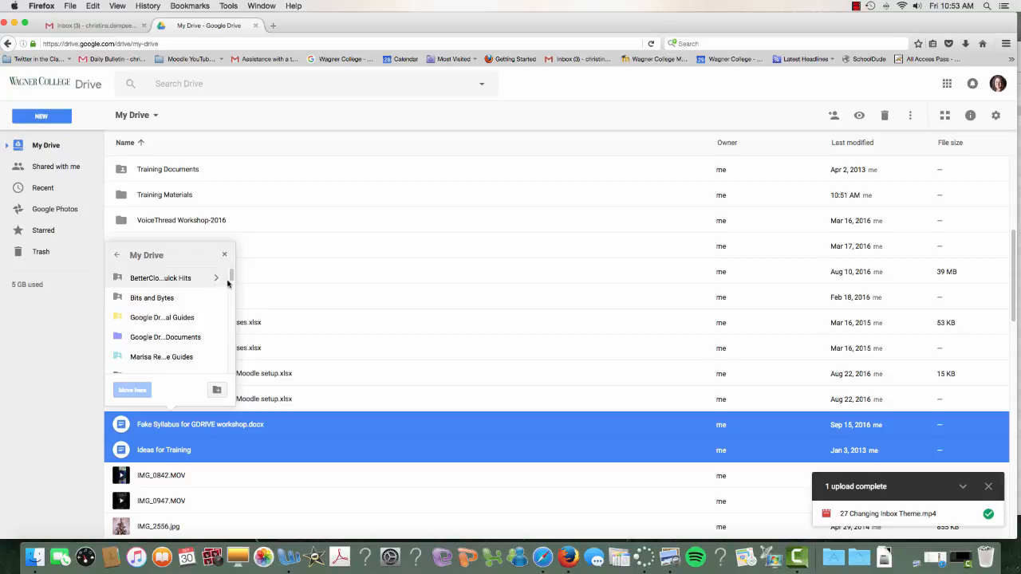
scroll(230, 273, down, 2)
scroll(232, 285, down, 8)
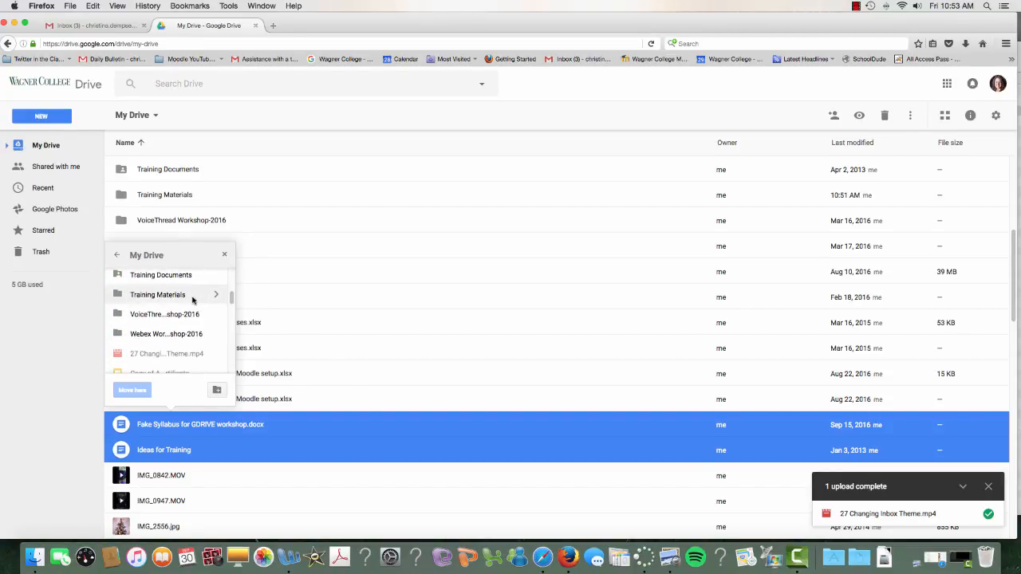
click(194, 297)
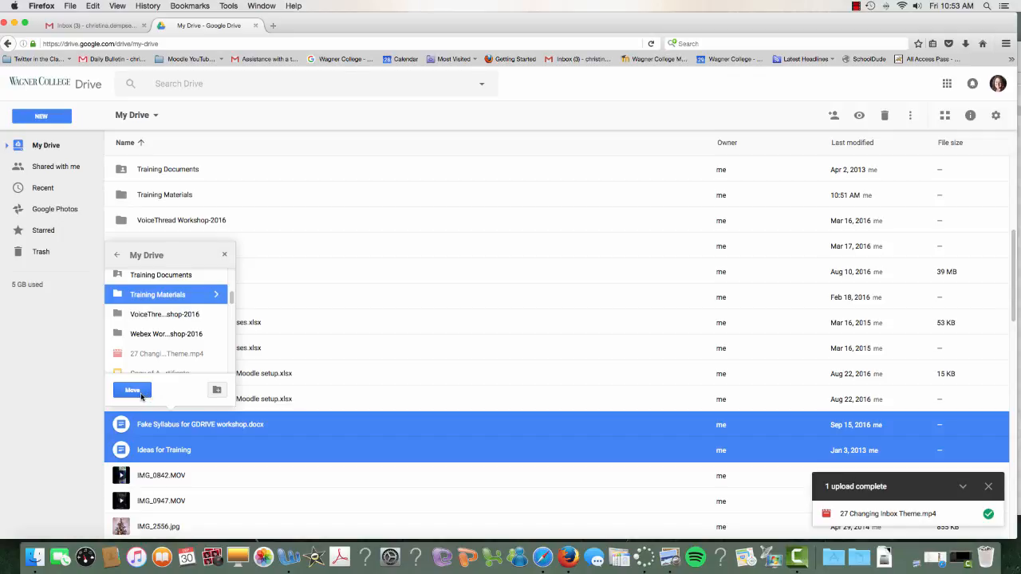
click(132, 390)
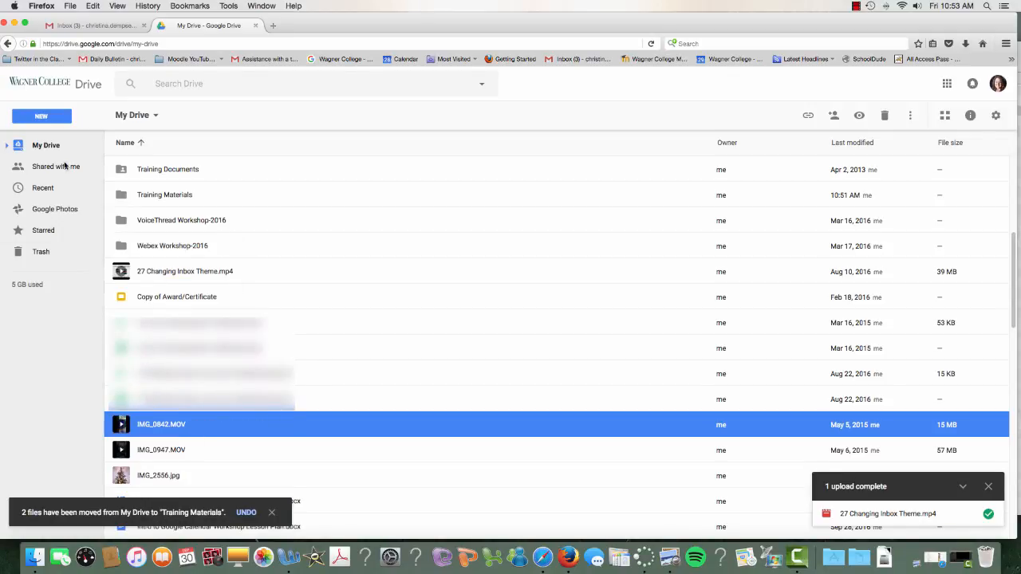
- Inside Training Materials, create a subfolder named Training Videos and move 27 Changing Inbox Theme.mp4 into it
double_click(180, 193)
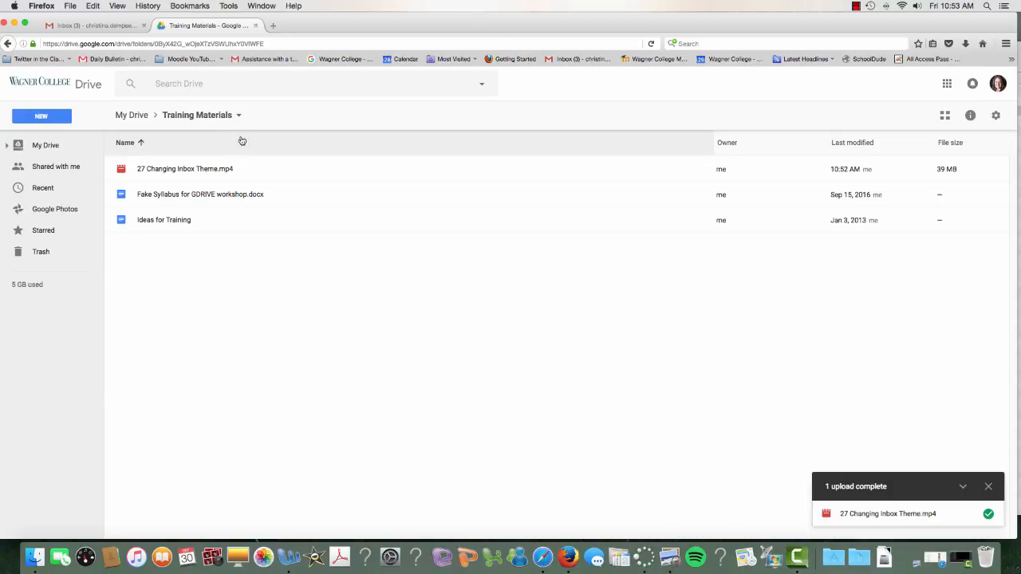
click(64, 117)
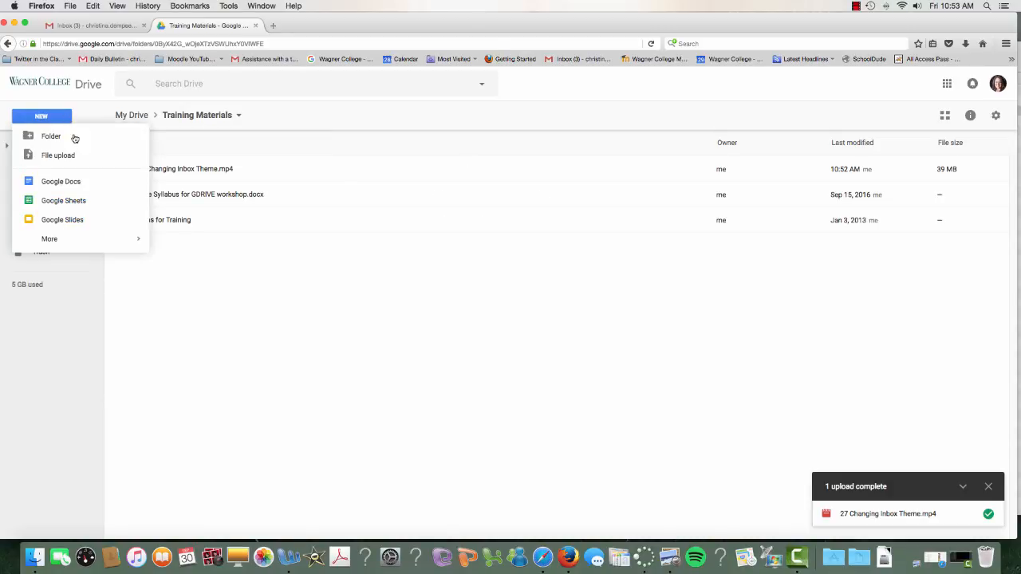
click(75, 141)
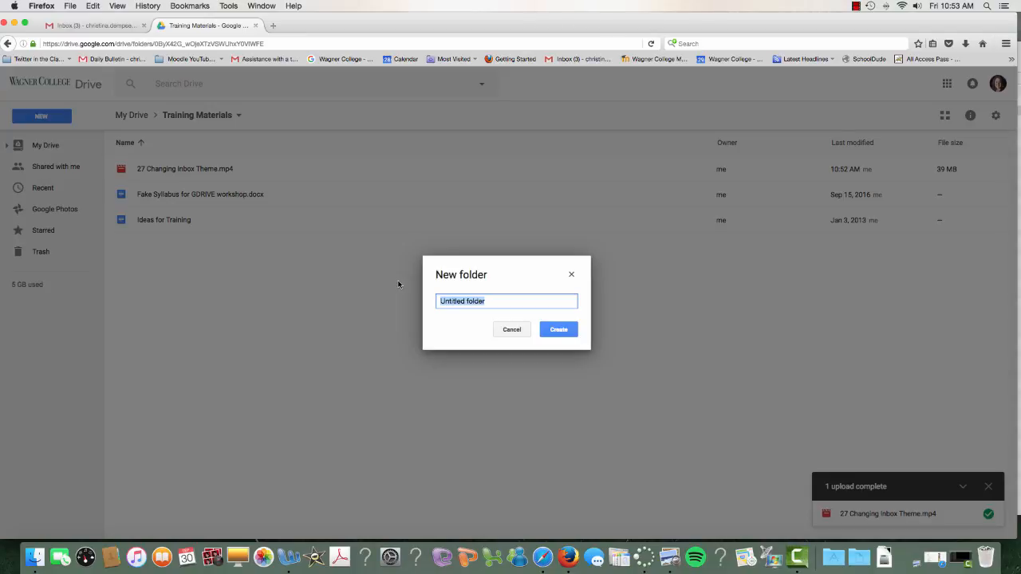
text(Inst)
key(BackSpace)
key(BackSpace)
key(BackSpace)
key(BackSpace)
text(Training Vide)
click(558, 330)
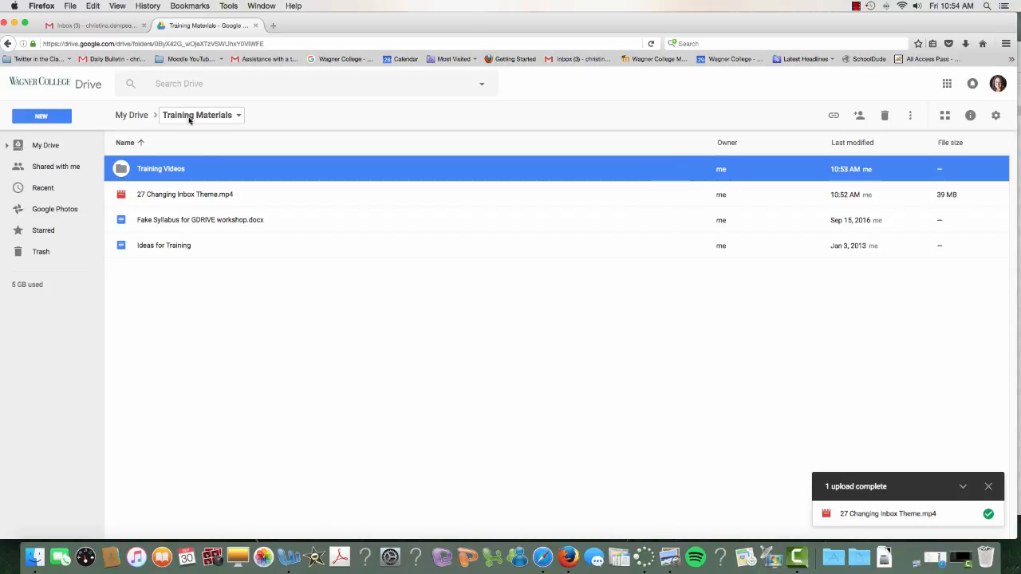
click(176, 194)
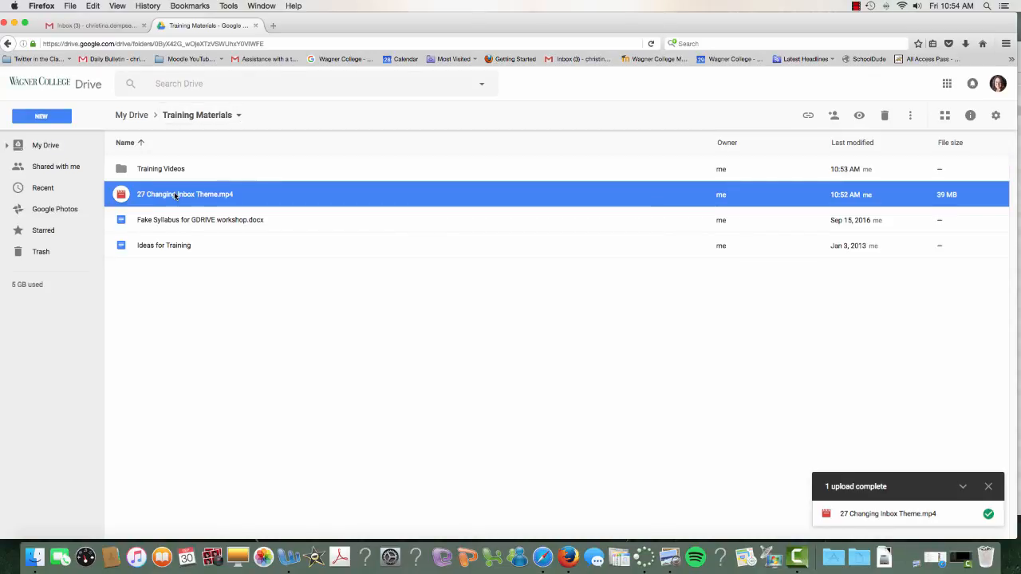
drag(184, 197, 172, 166)
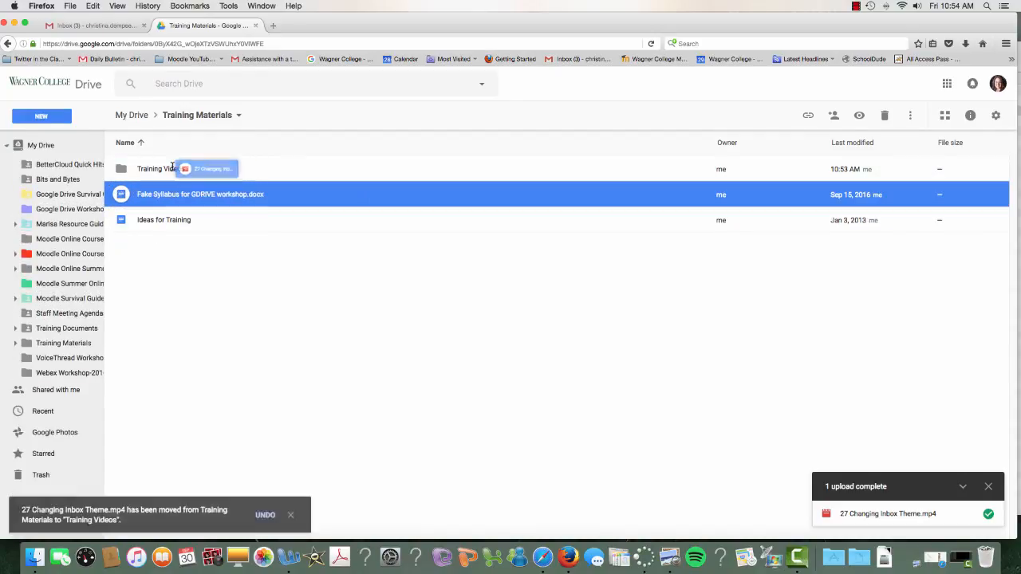
right_click(183, 198)
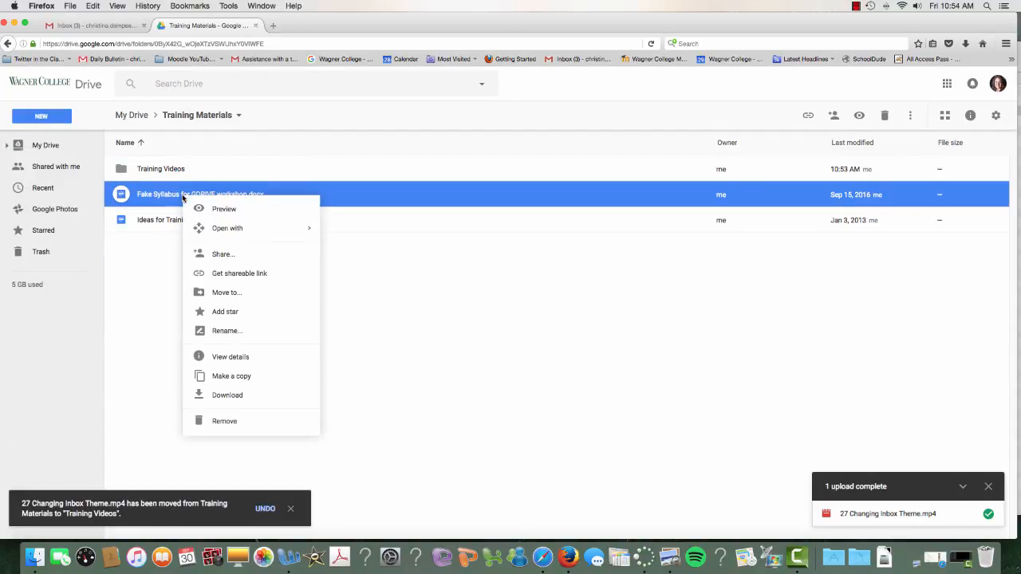
click(269, 295)
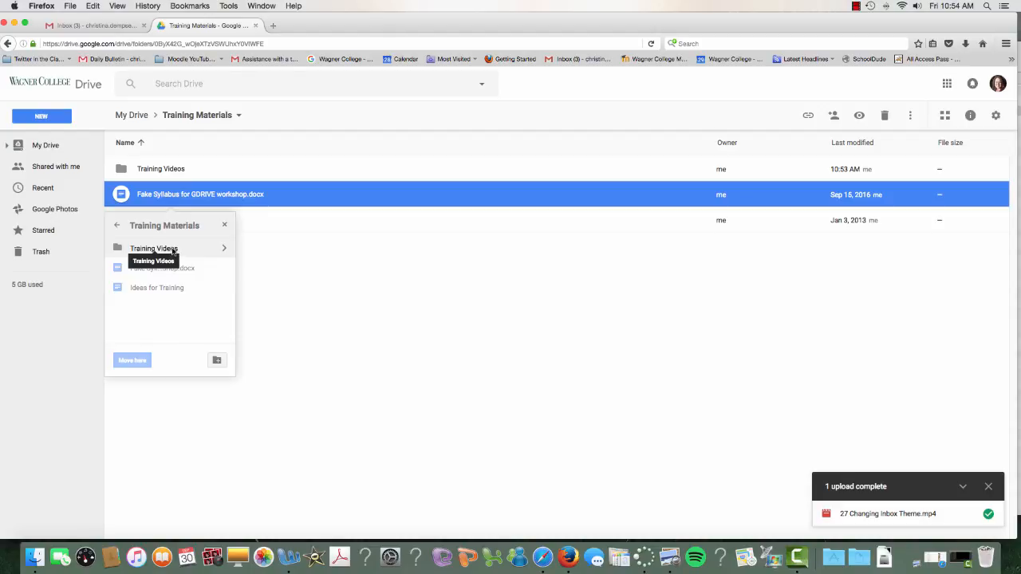
click(224, 228)
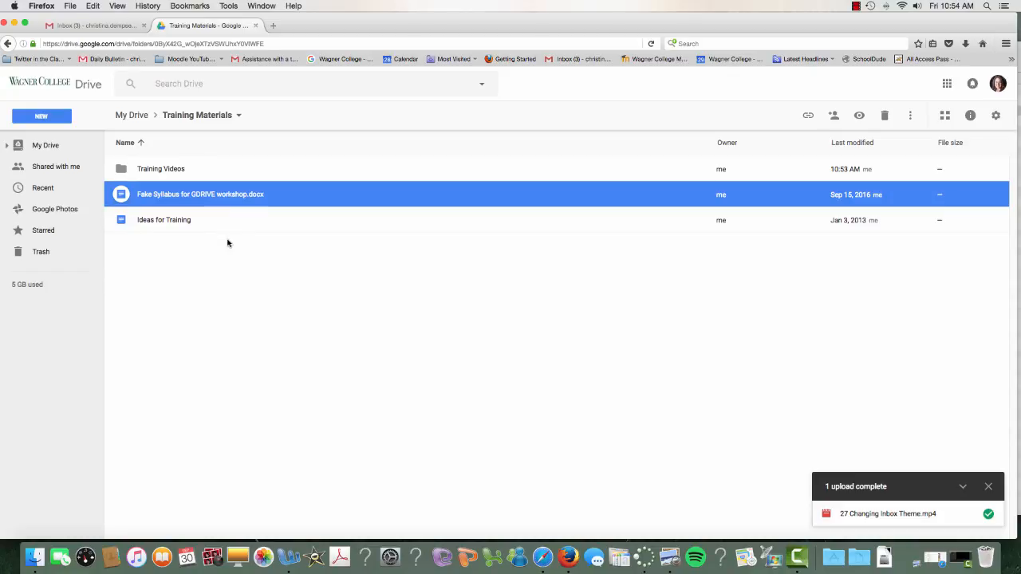
- Create a second subfolder named Training Documents inside Training Materials
click(62, 119)
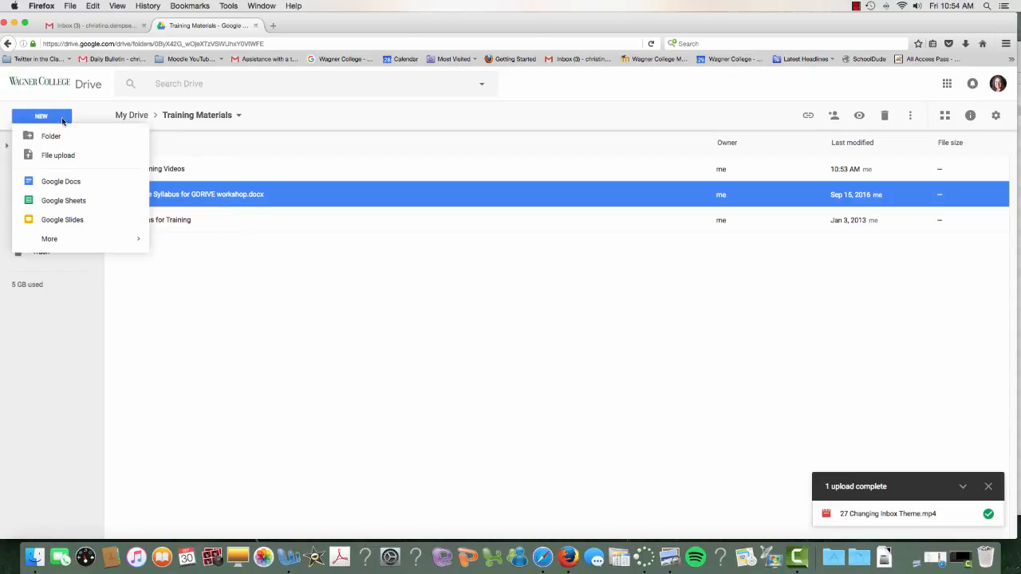
click(89, 136)
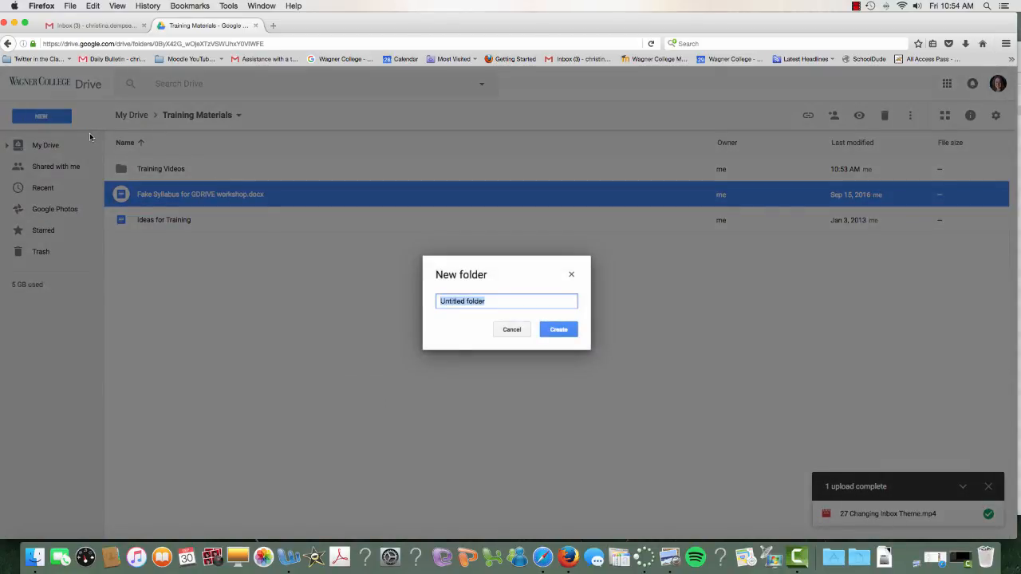
text(Training Documents)
key(Return)
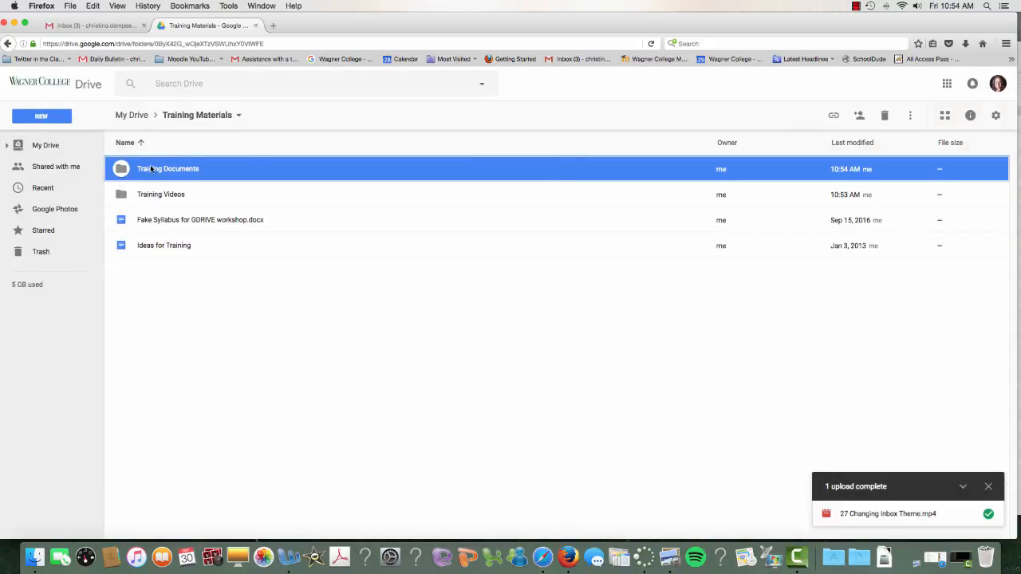
- Move Fake Syllabus for GDRIVE workshop.docx and Ideas for Training together into the Training Documents subfolder
click(163, 223)
shift+click(166, 245)
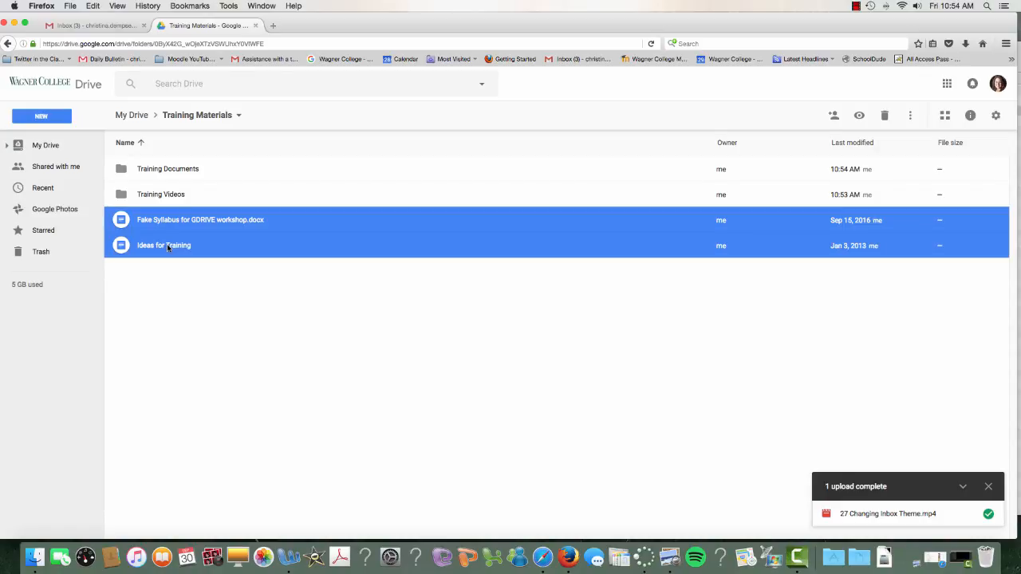
right_click(174, 219)
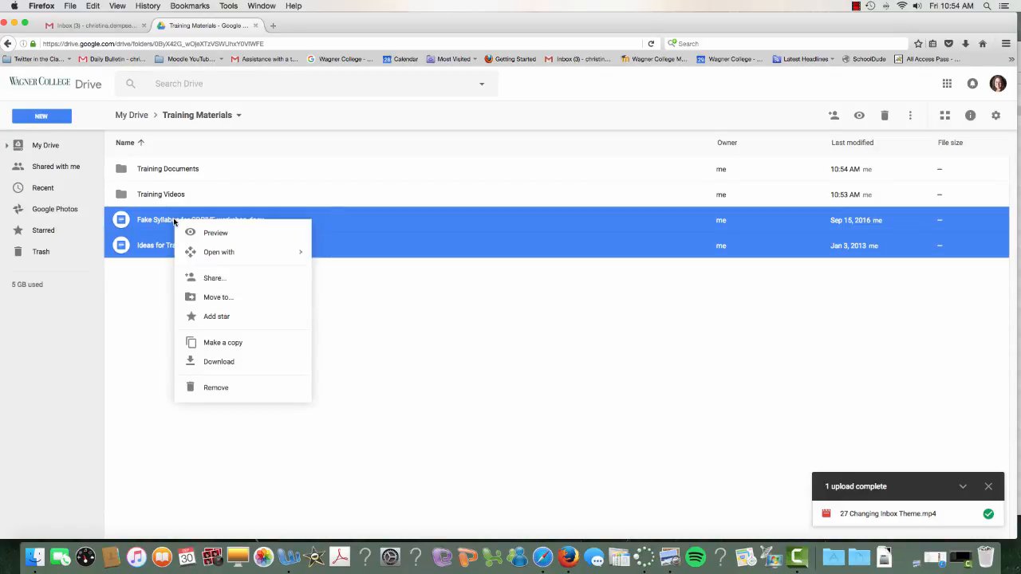
click(215, 296)
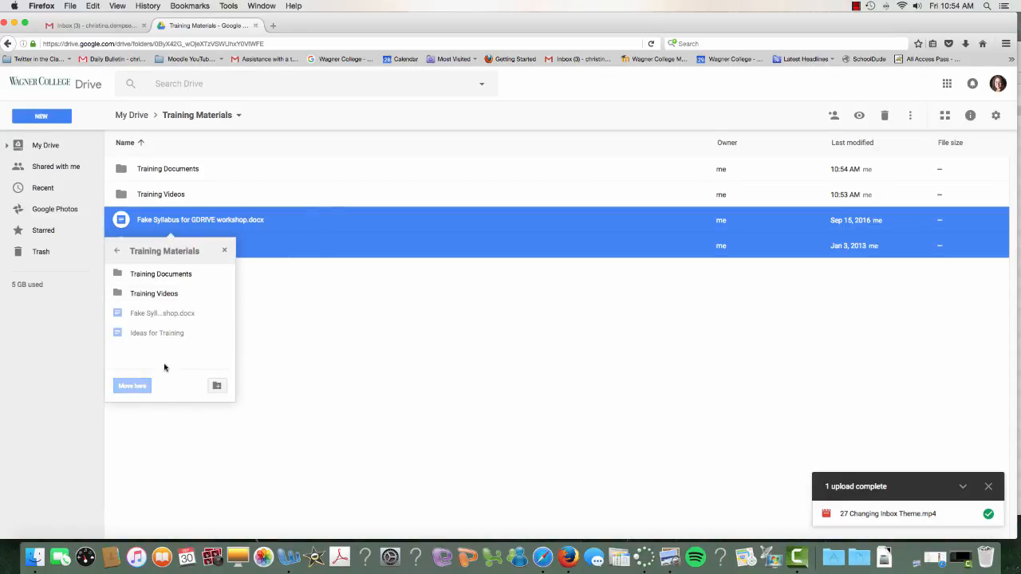
click(154, 277)
click(137, 386)
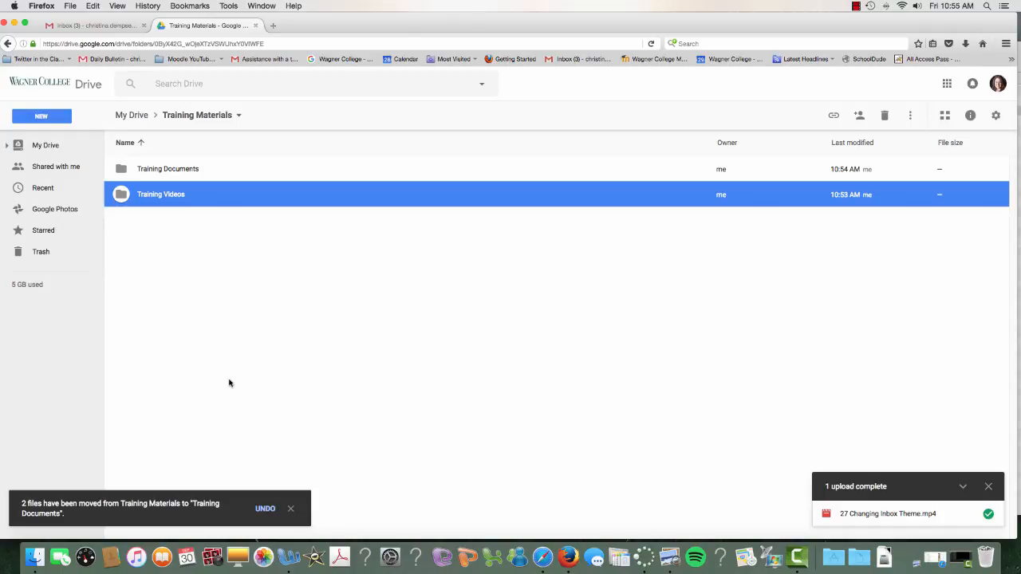
- Open the Training Documents subfolder to check its files, and return to the Training Materials folder
click(176, 175)
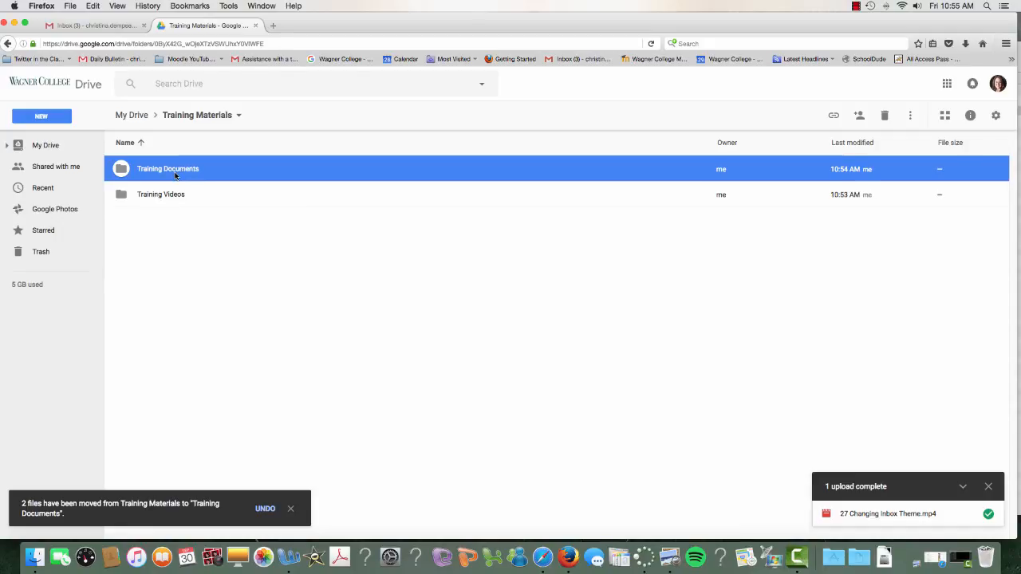
double_click(176, 174)
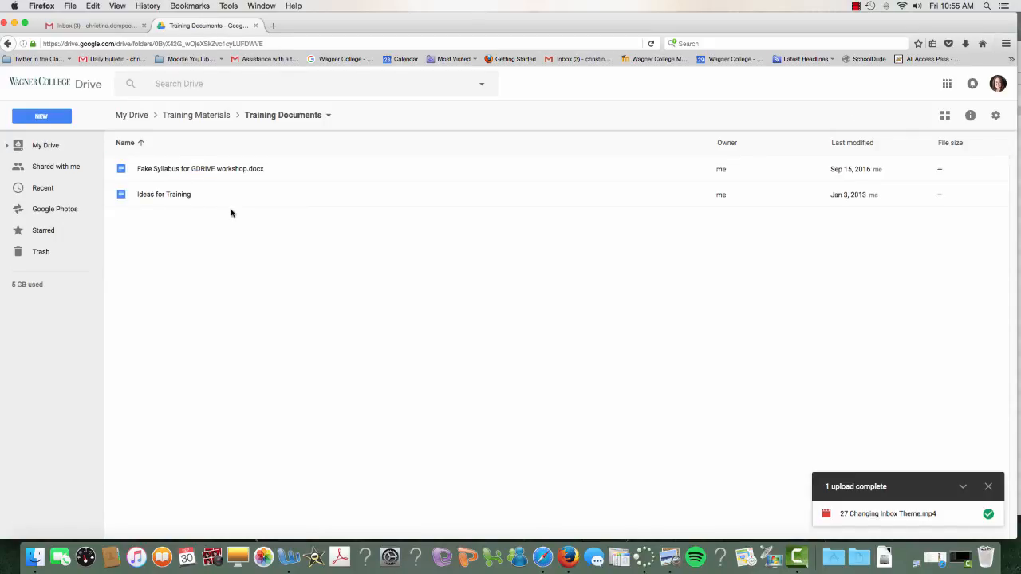
click(184, 117)
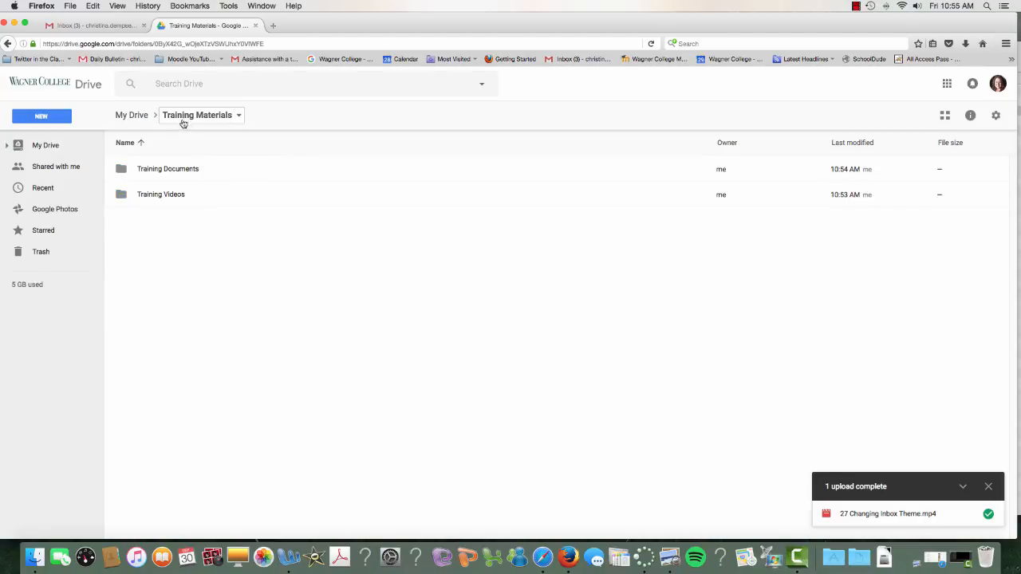
- Change the color of the Training Documents subfolder to light purple
click(122, 171)
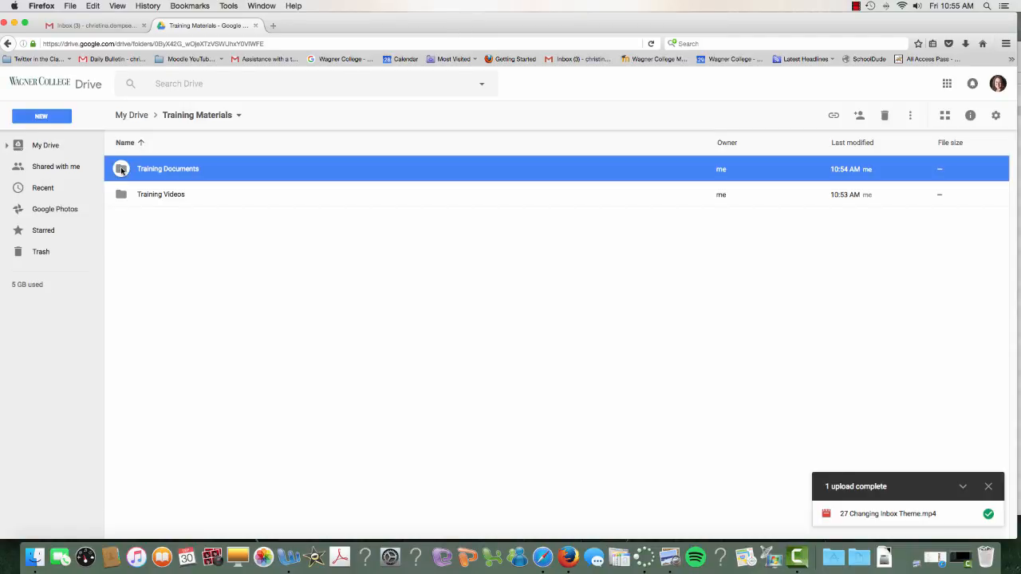
right_click(122, 171)
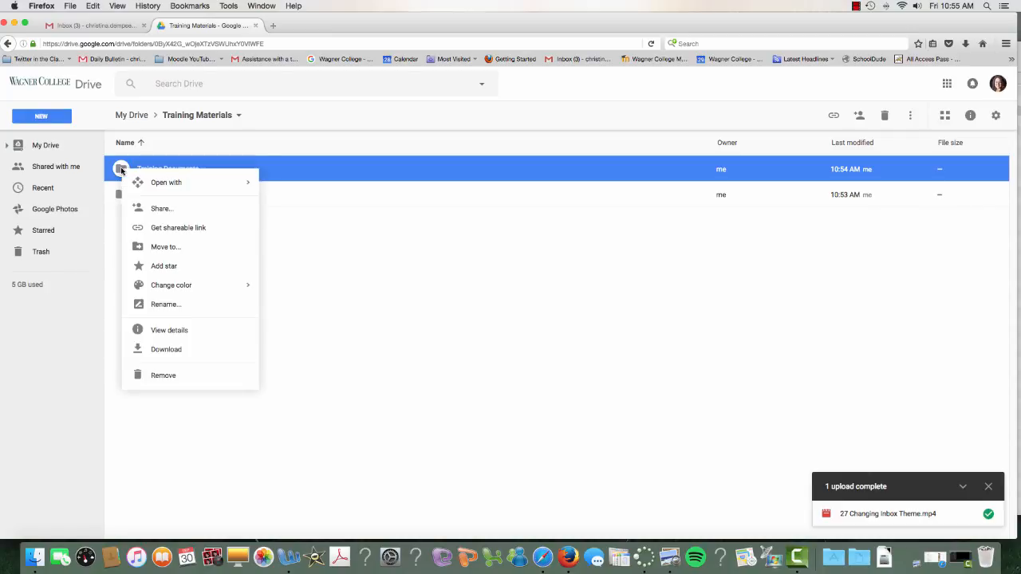
mouse_move(200, 289)
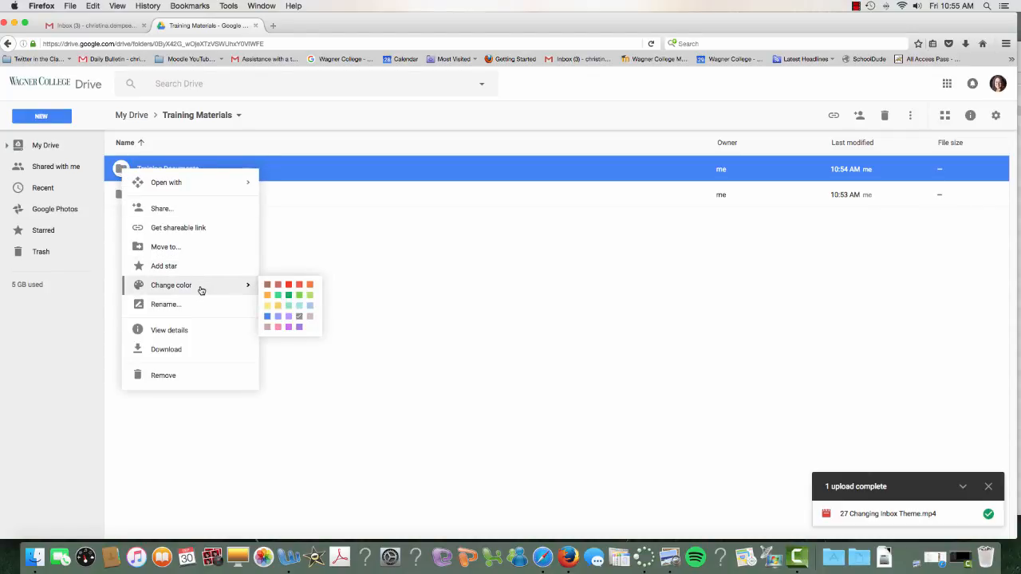
click(291, 318)
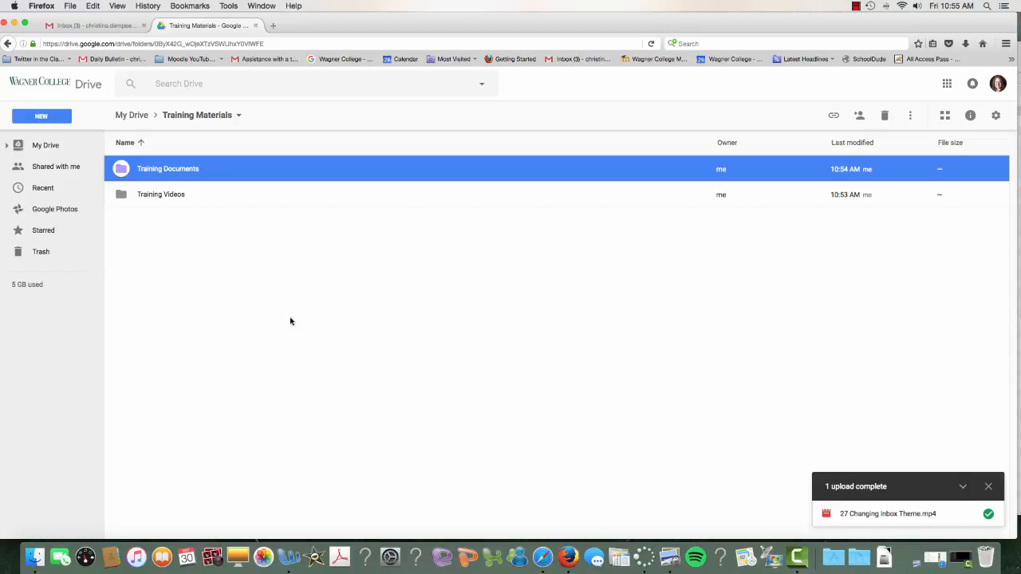
- Change the color of the Training Videos subfolder to green and clear the selection
right_click(122, 196)
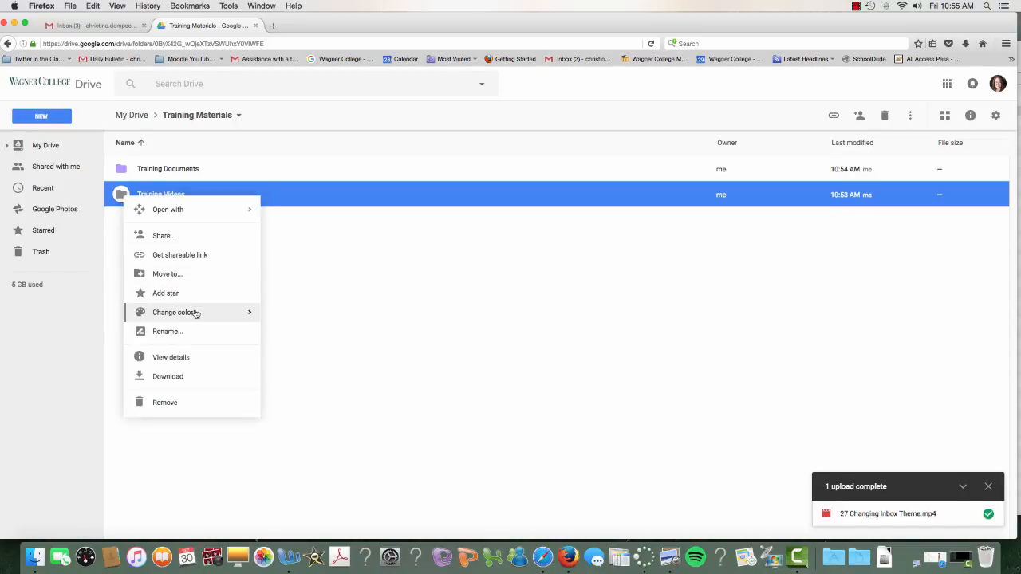
mouse_move(196, 312)
click(299, 322)
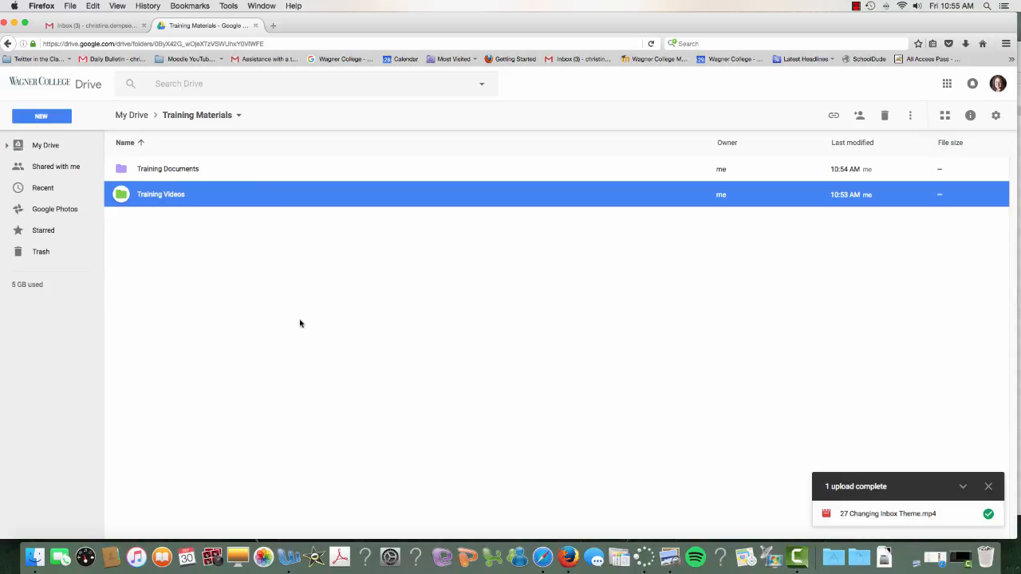
click(297, 322)
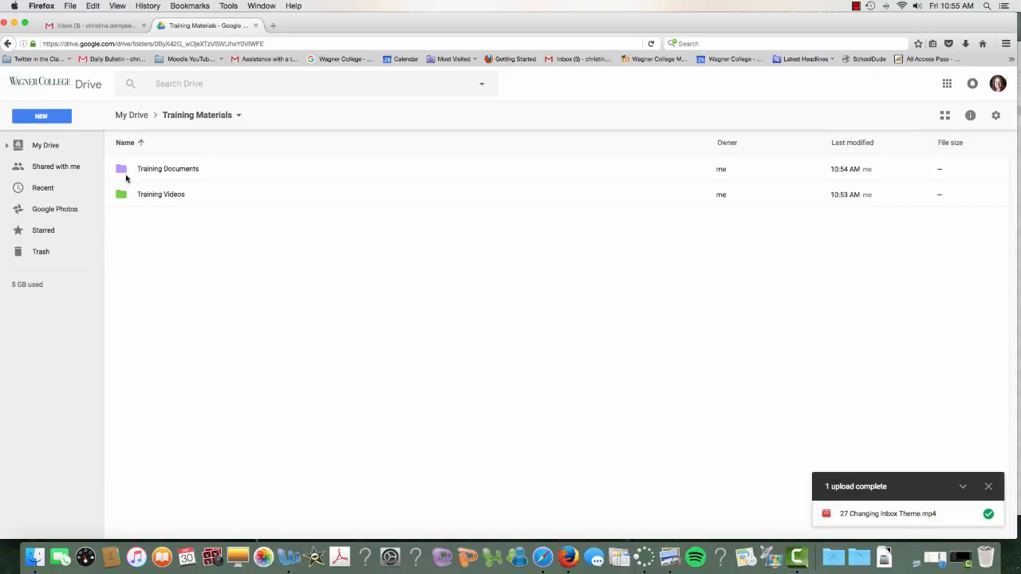
- Change the Training Materials folder in My Drive to yellow, and look inside it to check its color-coded subfolders
click(134, 116)
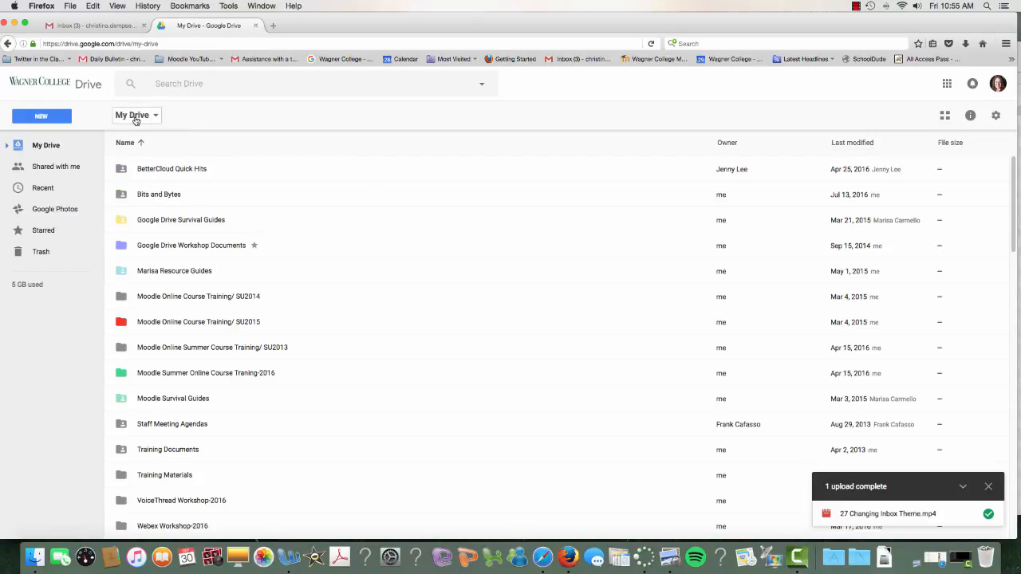
click(196, 476)
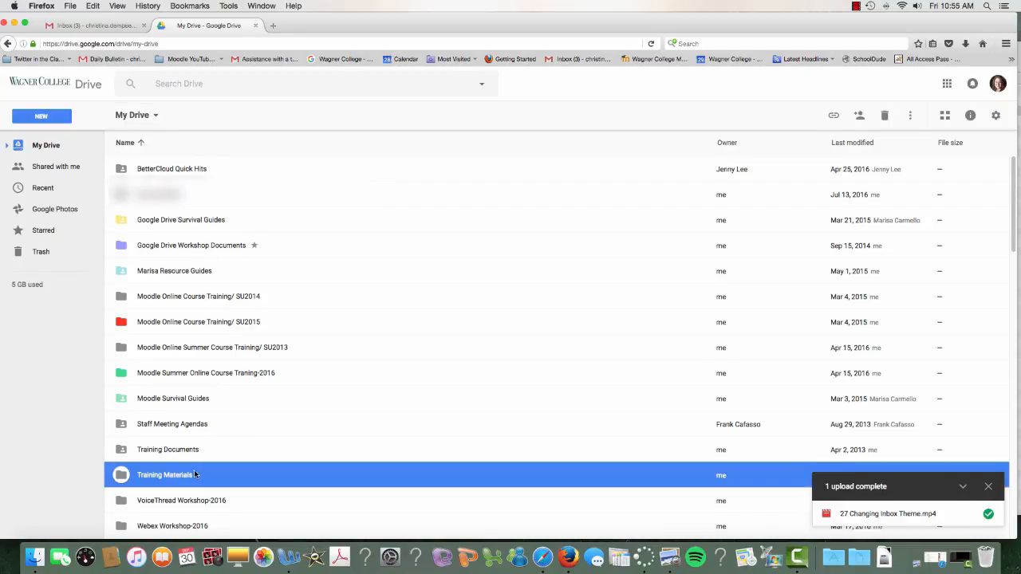
right_click(169, 477)
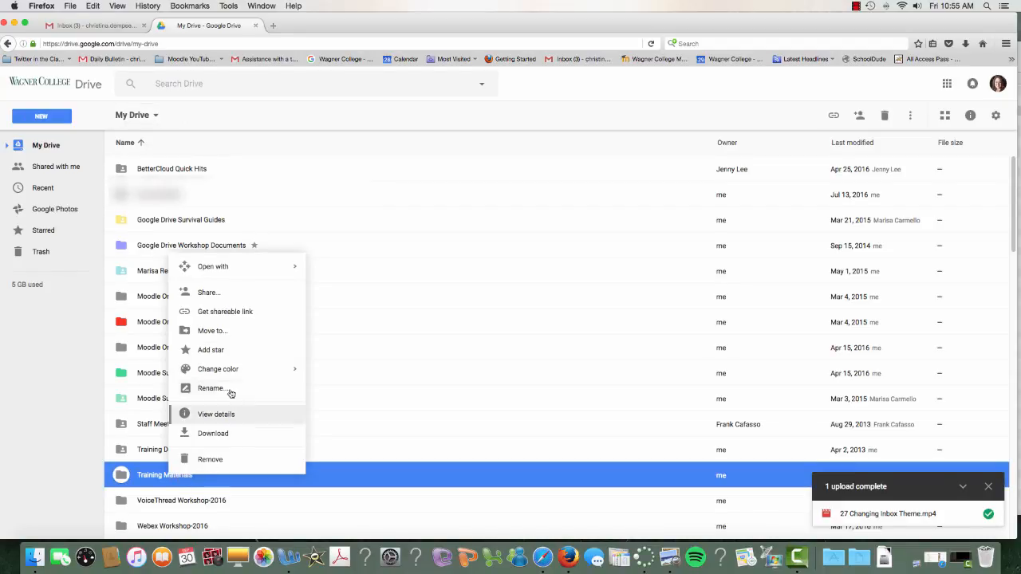
mouse_move(243, 376)
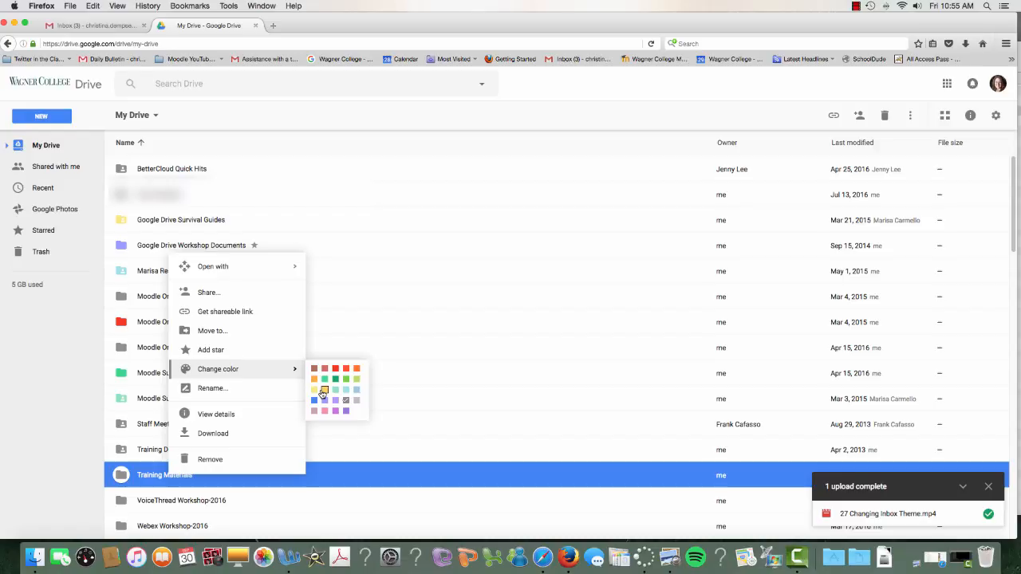
click(316, 390)
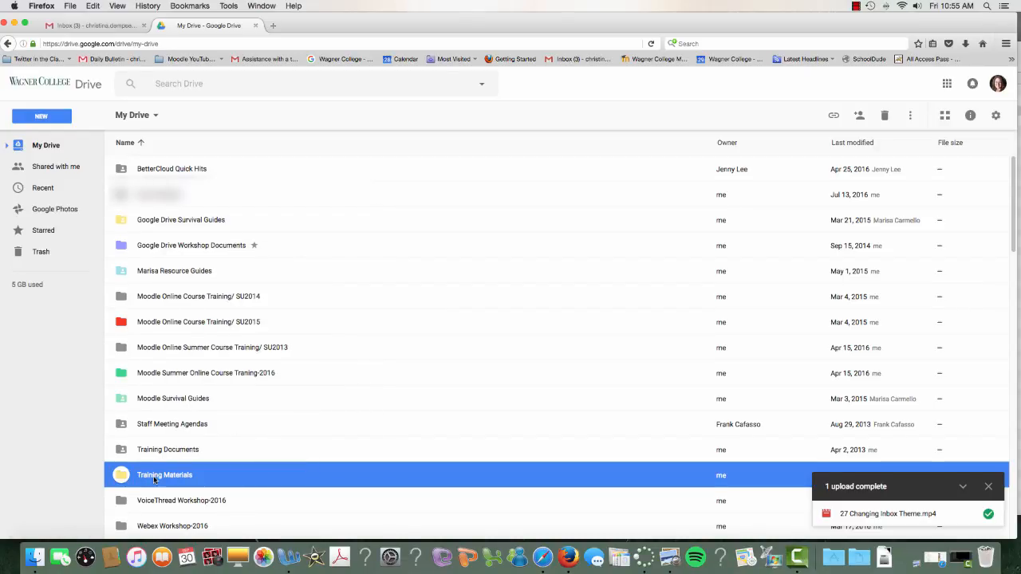
double_click(157, 481)
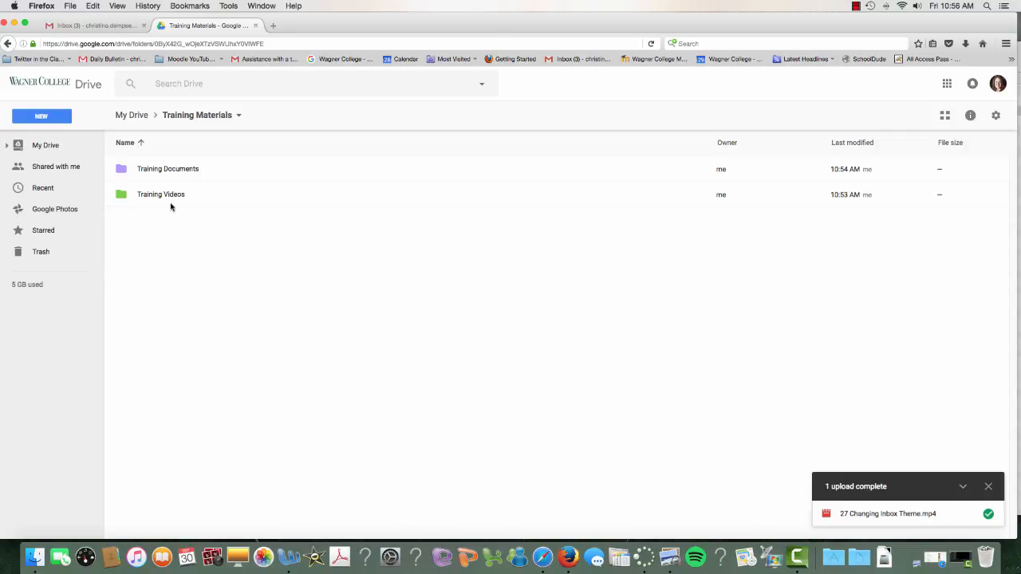
click(140, 119)
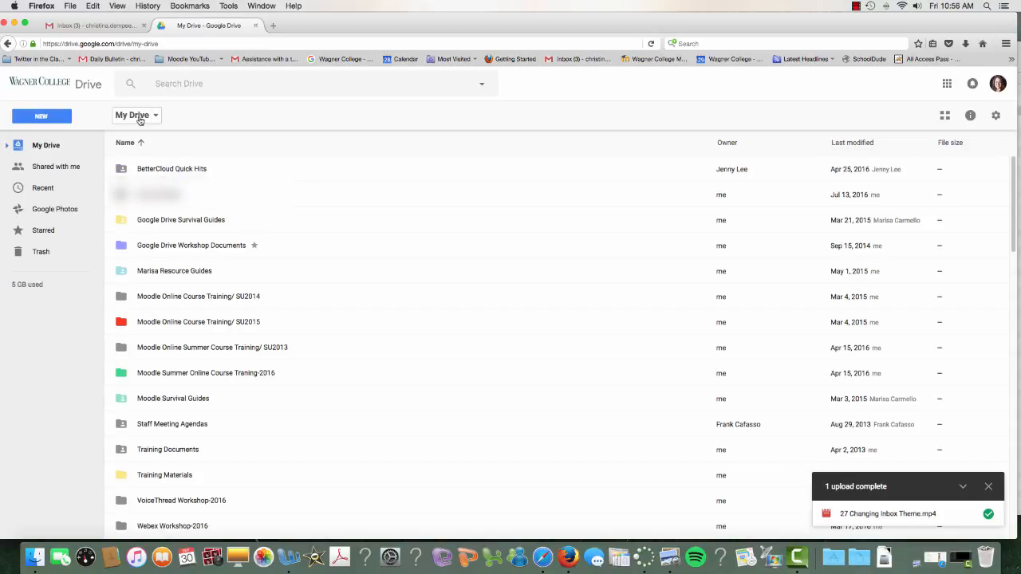
- Start sharing the Training Materials folder and add the colleague's name as a recipient
click(176, 477)
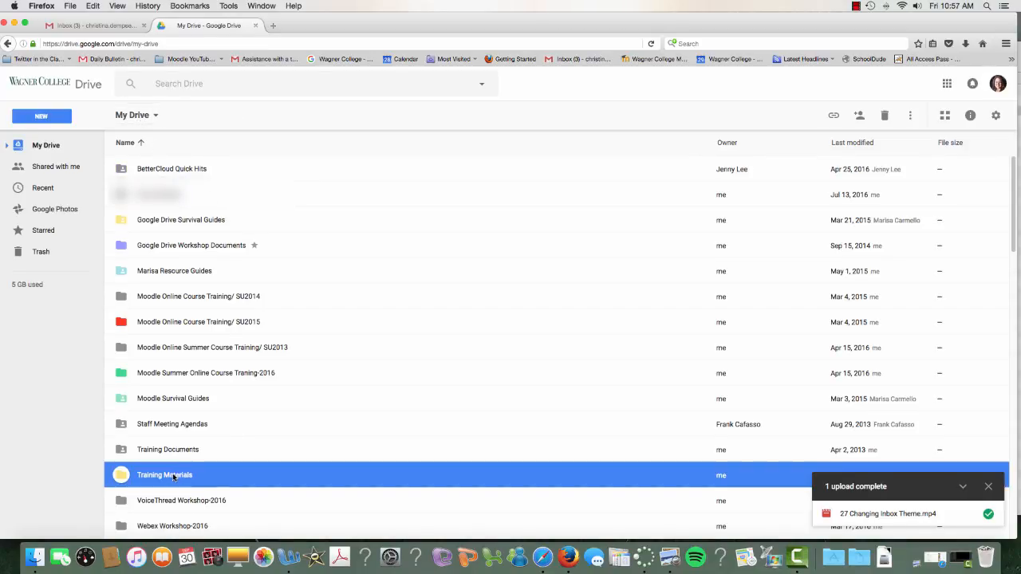
right_click(176, 477)
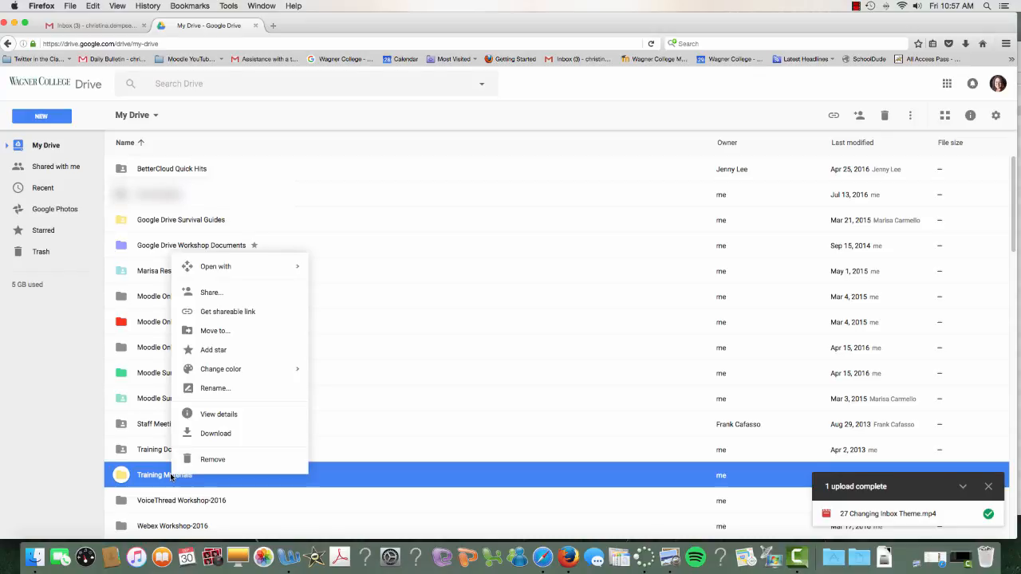
click(209, 293)
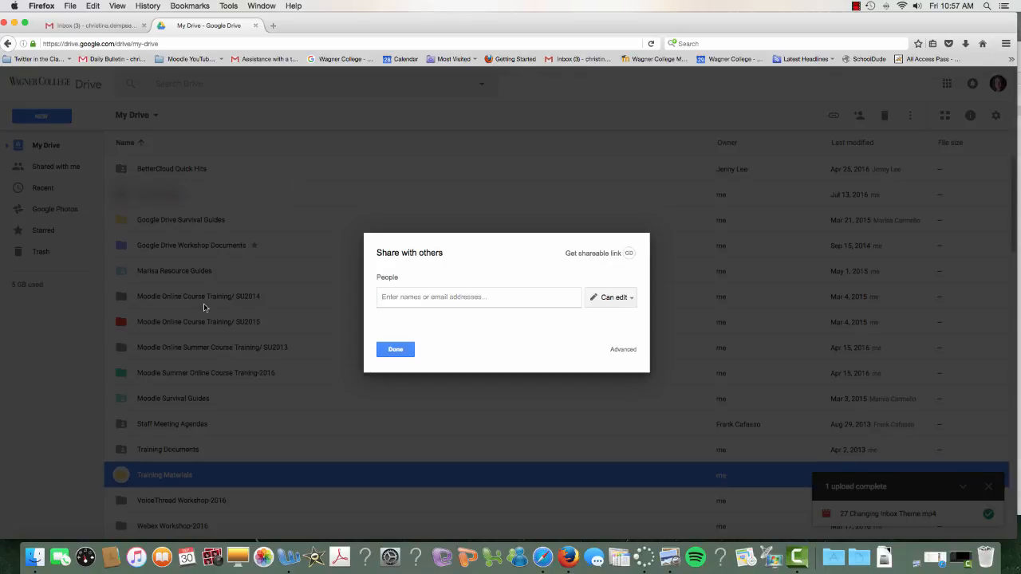
text(christina)
key(Return)
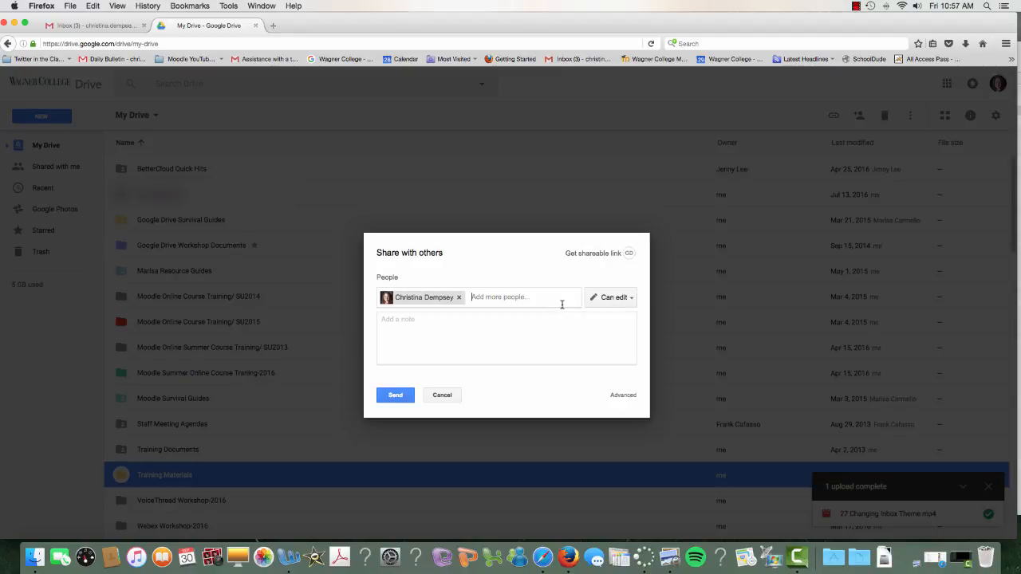
- Set the recipient's permission to Can view and add the note "Here are the training documents"
click(614, 305)
click(617, 338)
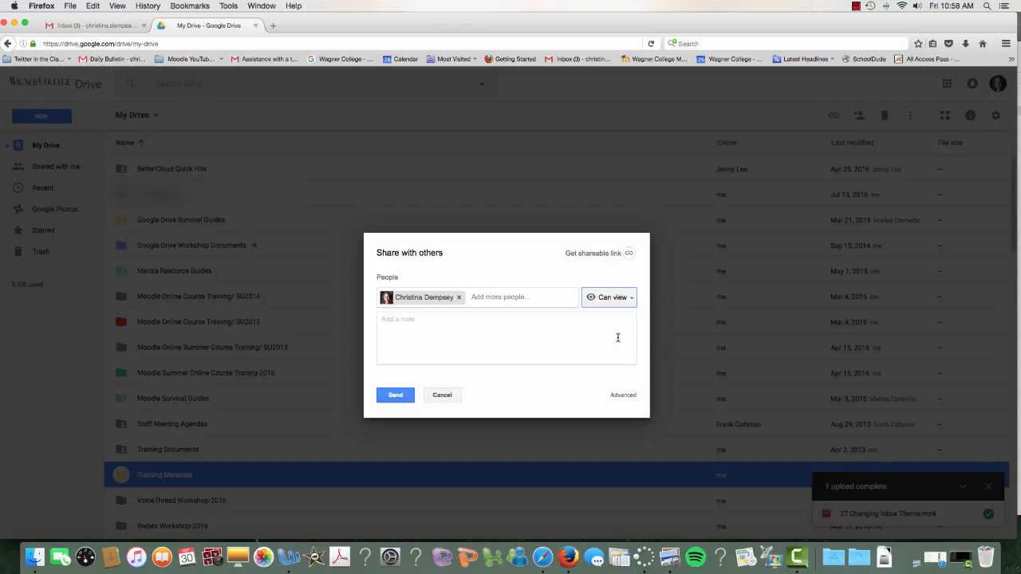
click(529, 363)
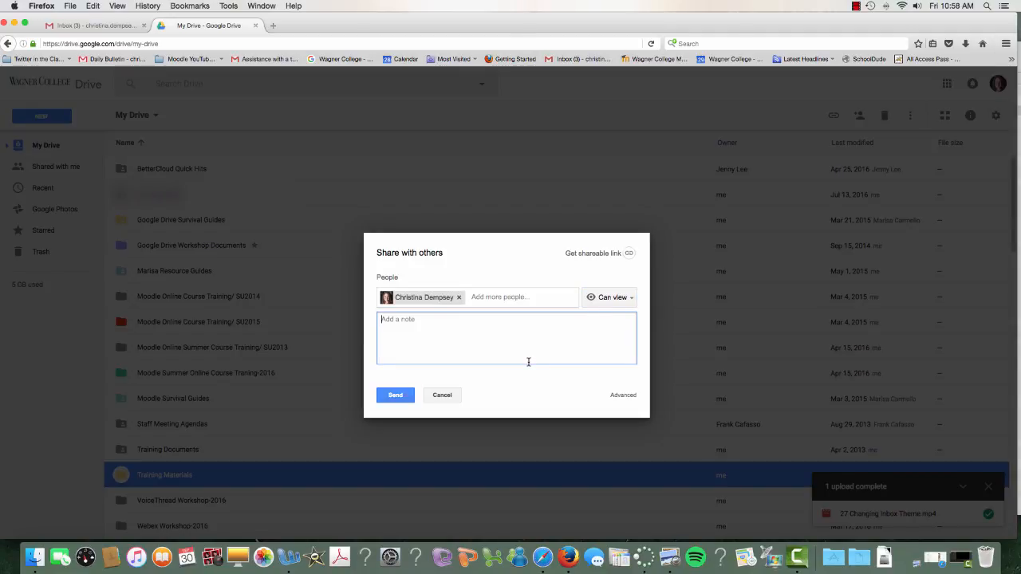
text(Here are the training documents)
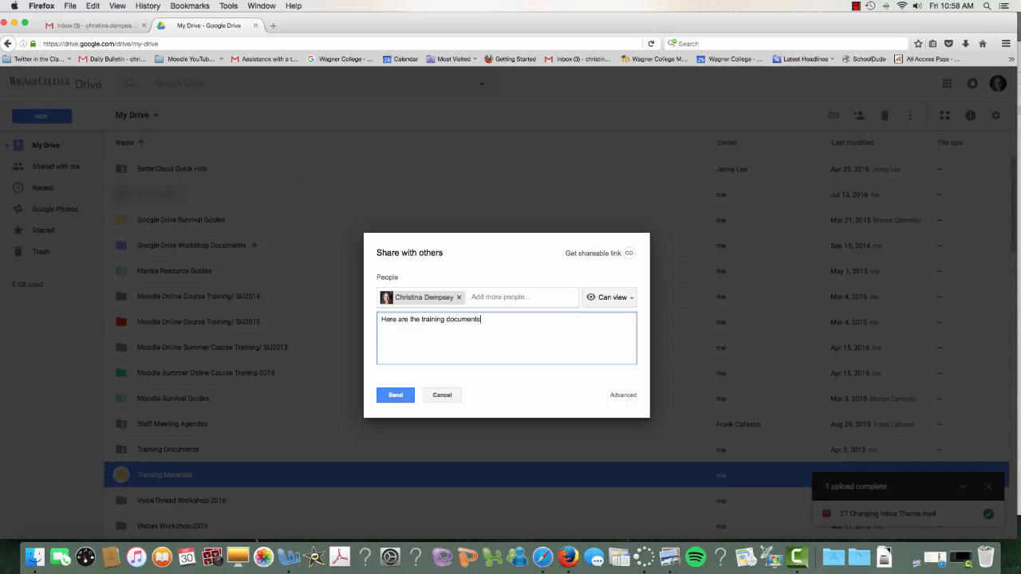